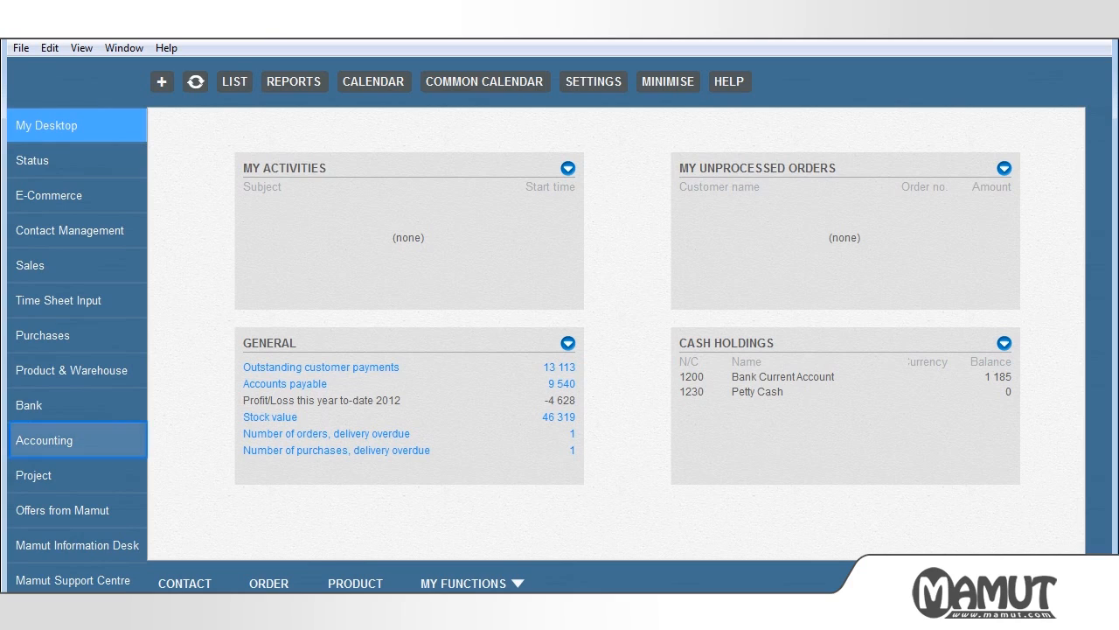
Step: Open the Customer Ledger in Accounting and arrange its customer list by customer number, with a taller invoice details pane
click(66, 444)
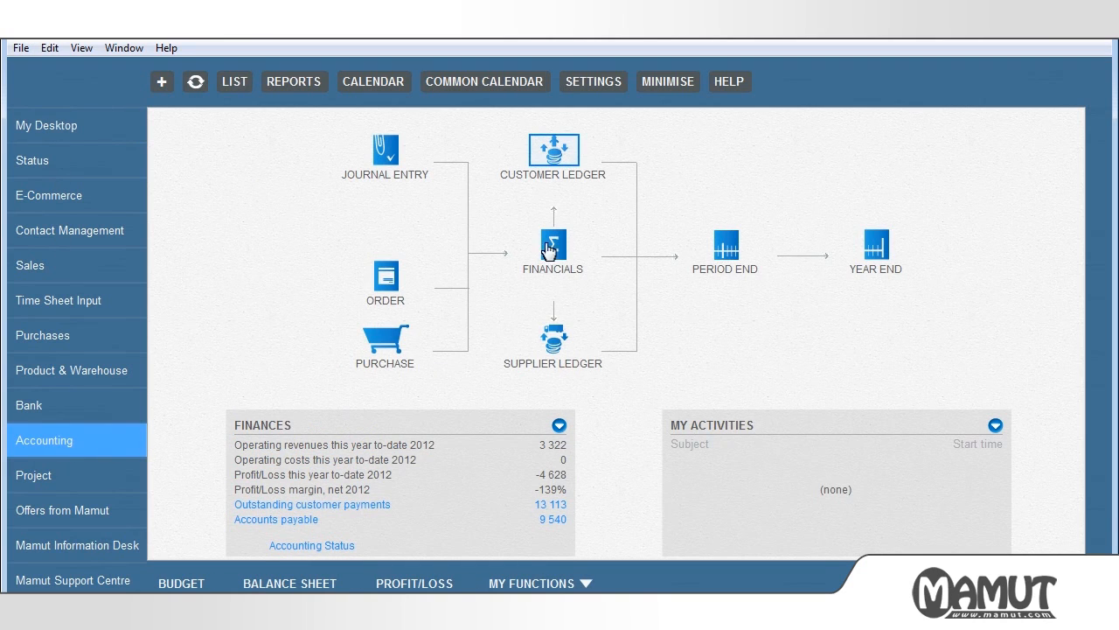
click(554, 156)
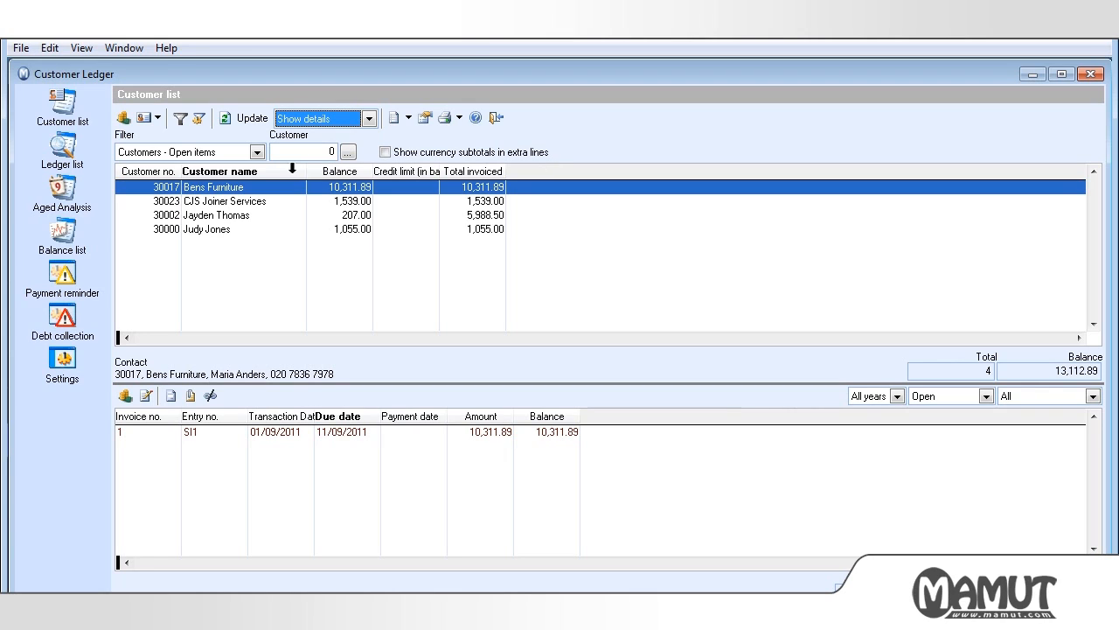
click(160, 172)
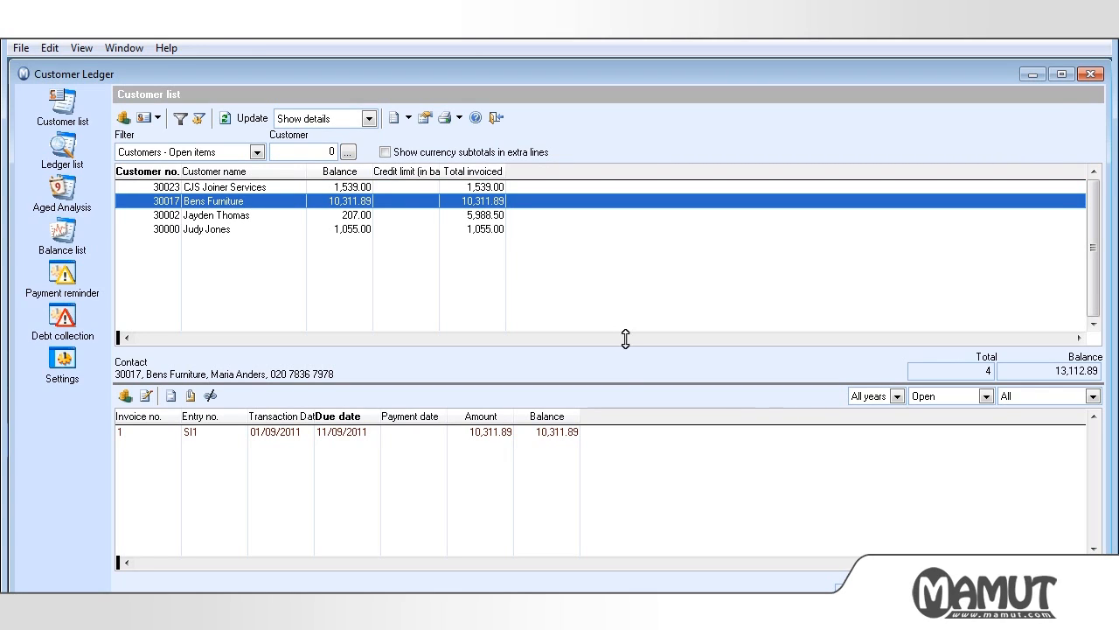
drag(632, 383, 631, 331)
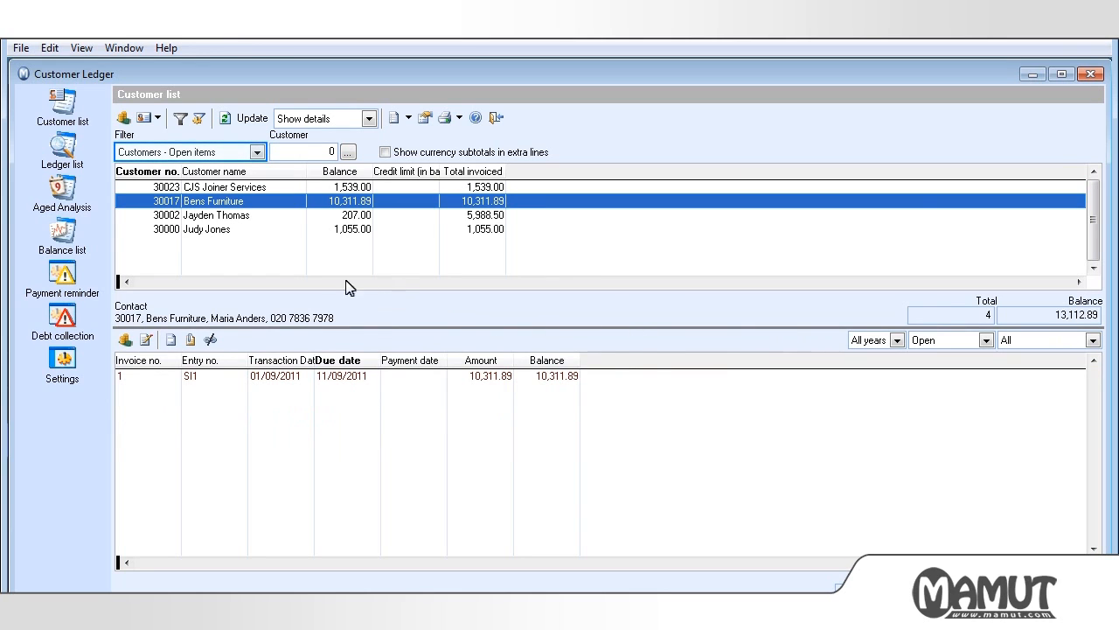
Step: Filter the customer list by "Customers - Open items, Balance = 0" and refresh it
click(257, 152)
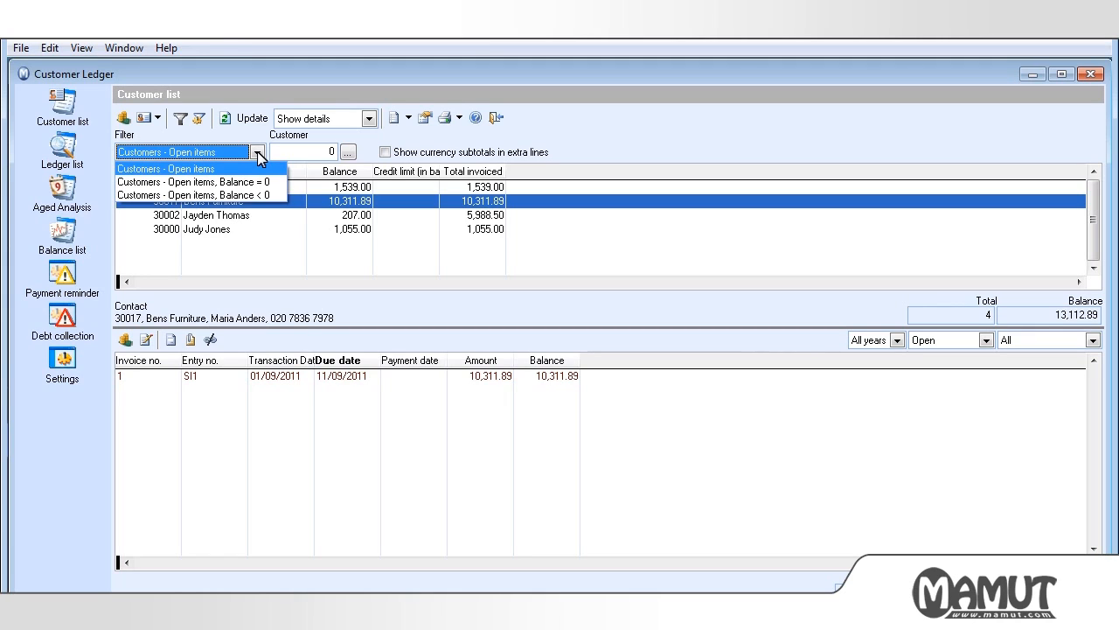
click(255, 182)
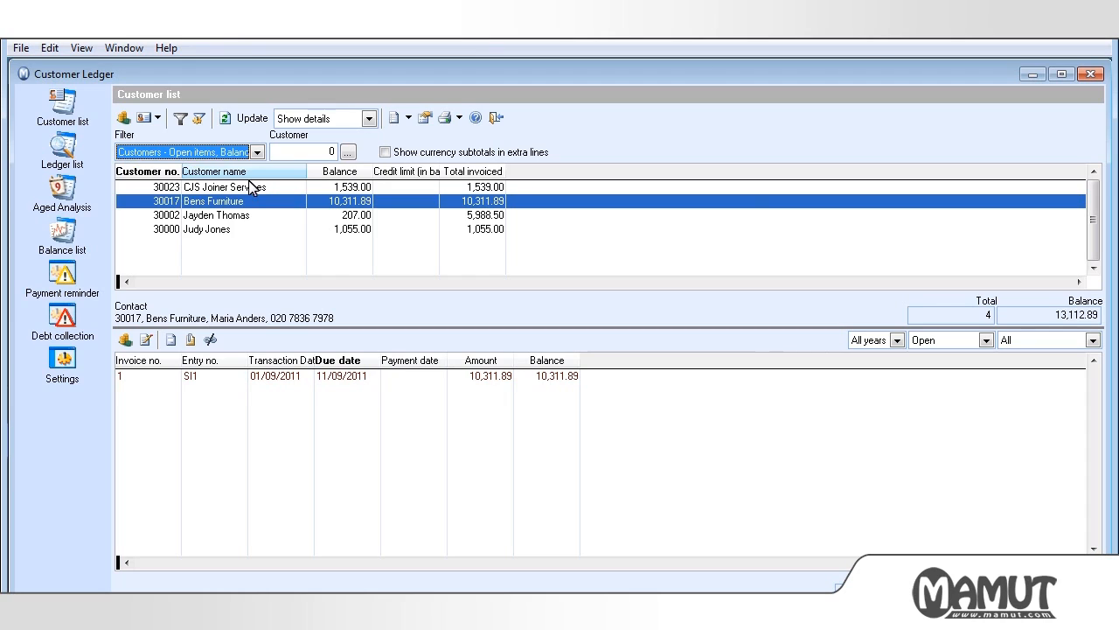
click(250, 118)
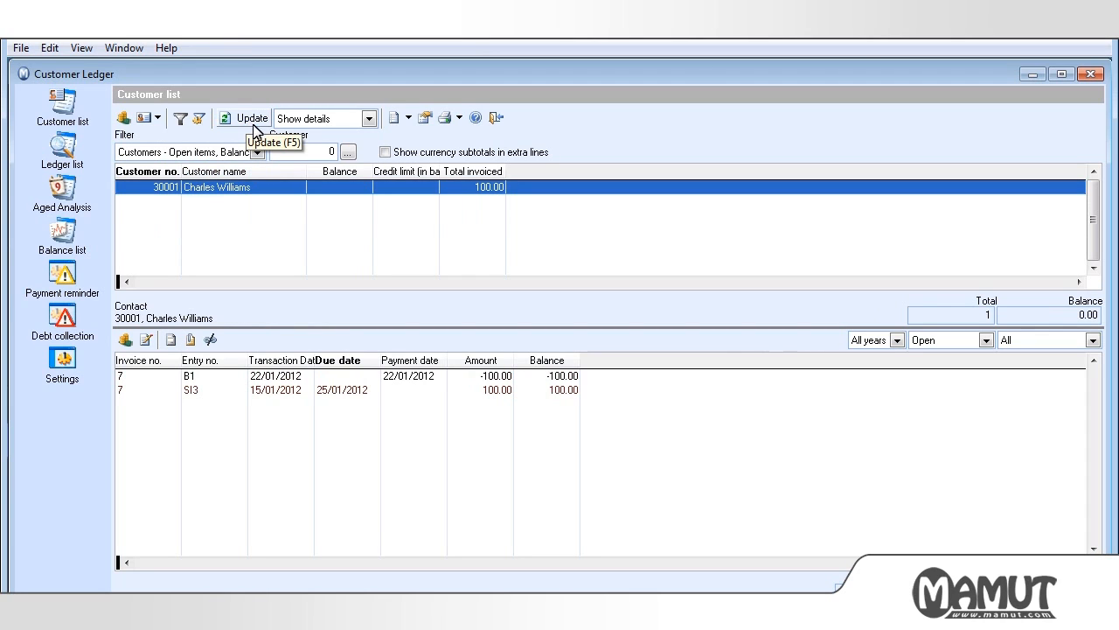
Step: Restore the "Customers - Open items" filter on the customer list and look over the extended contact filter options
click(256, 152)
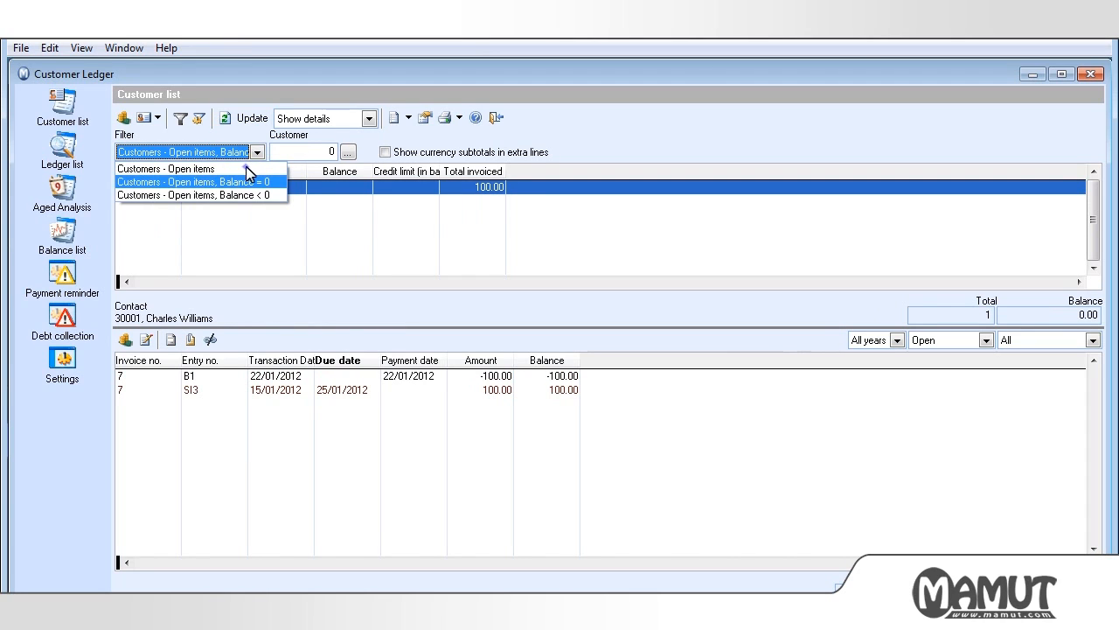
click(248, 172)
click(251, 120)
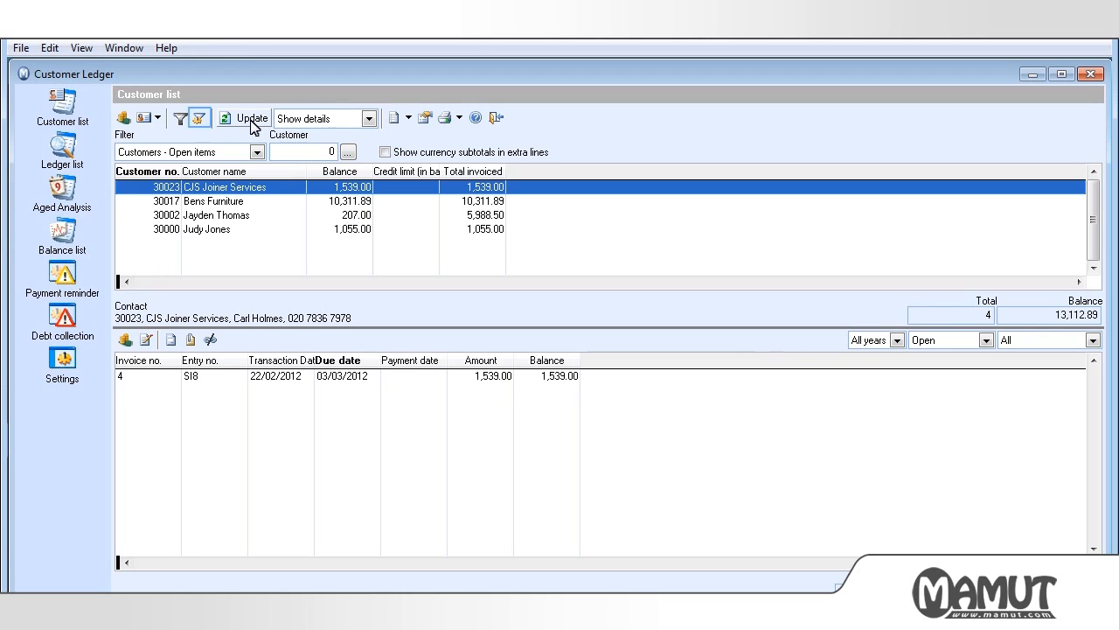
click(203, 121)
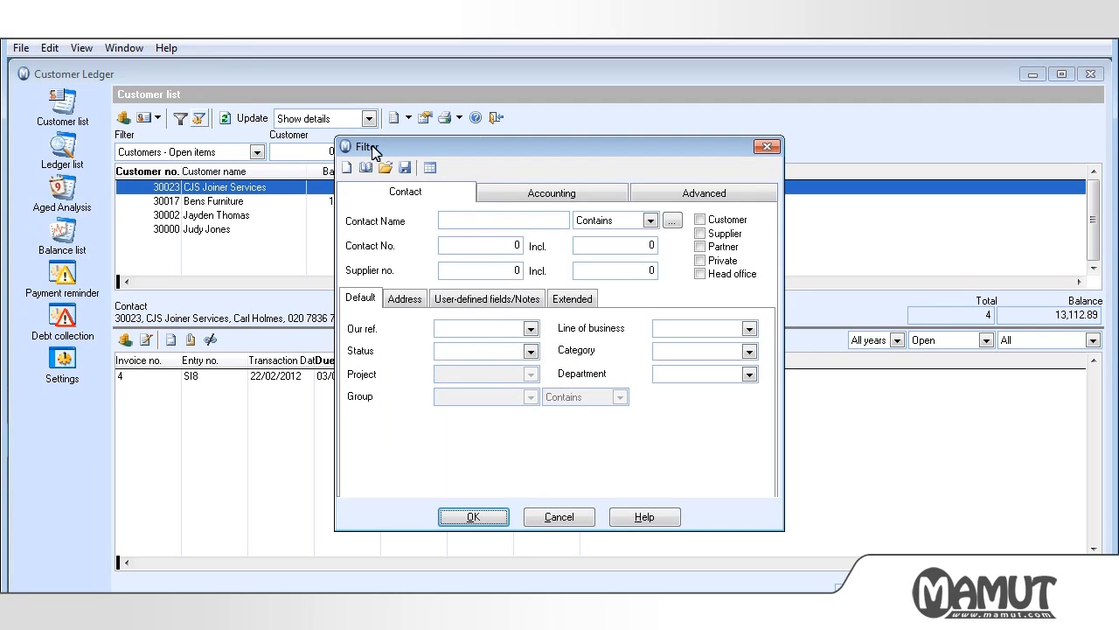
click(568, 519)
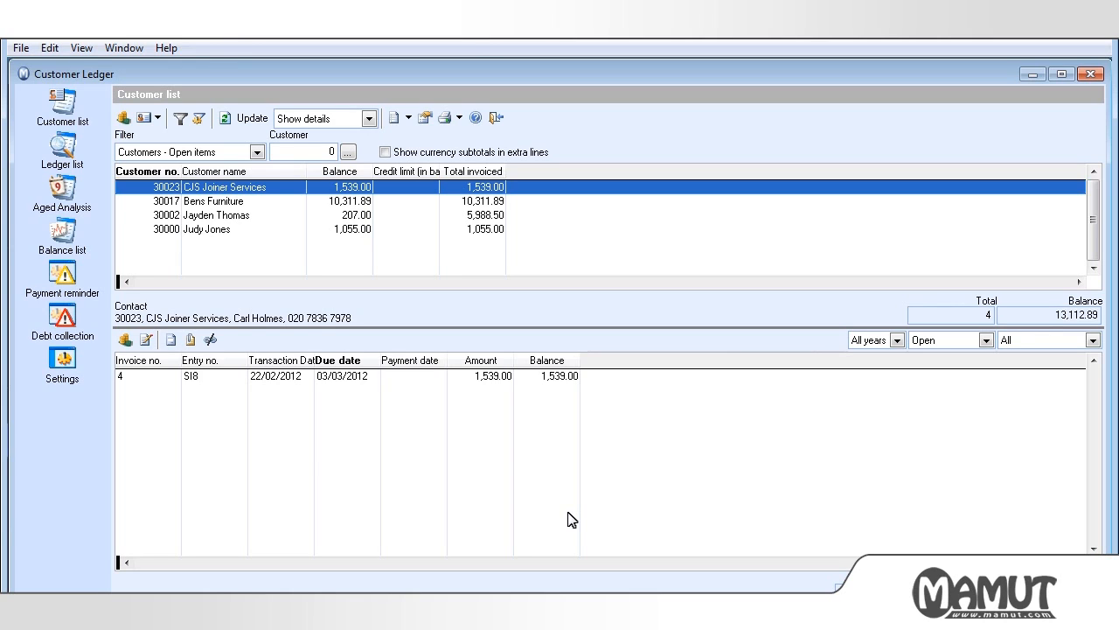
Step: Register a receipt for the third listed customer's invoice 9 with cheque reference 123456 and post it to the nominal ledger
click(246, 219)
click(219, 378)
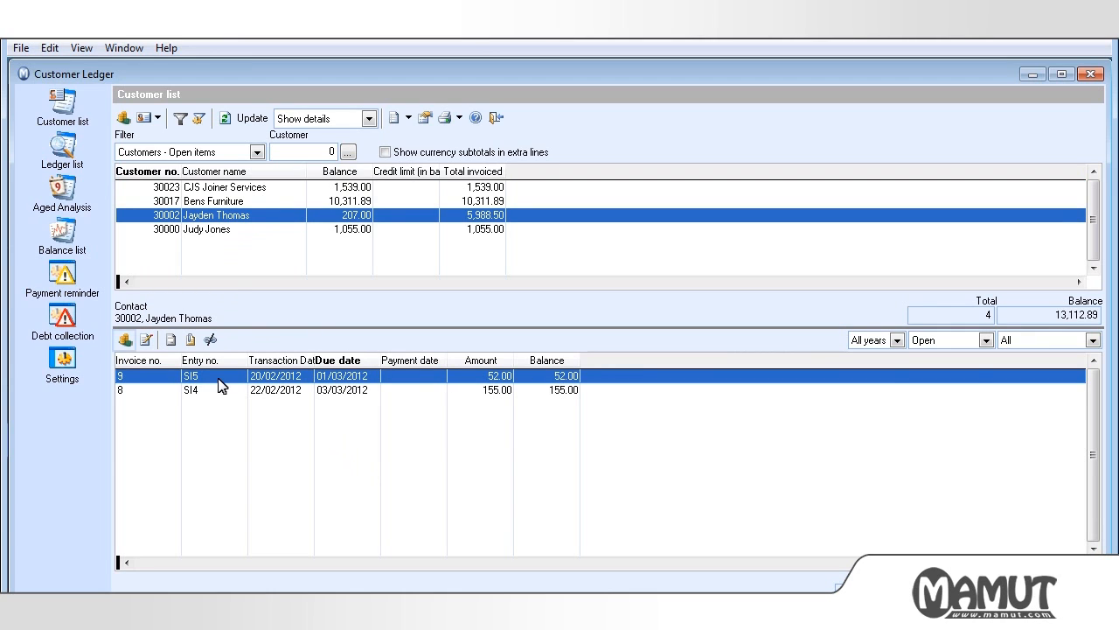
click(125, 339)
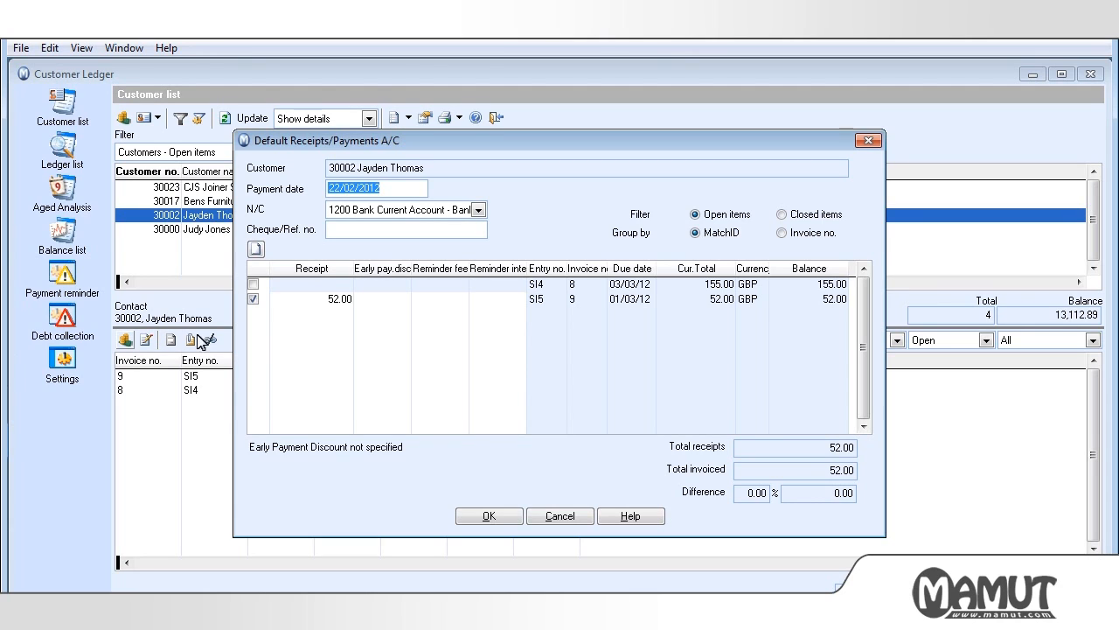
click(348, 229)
text(123456)
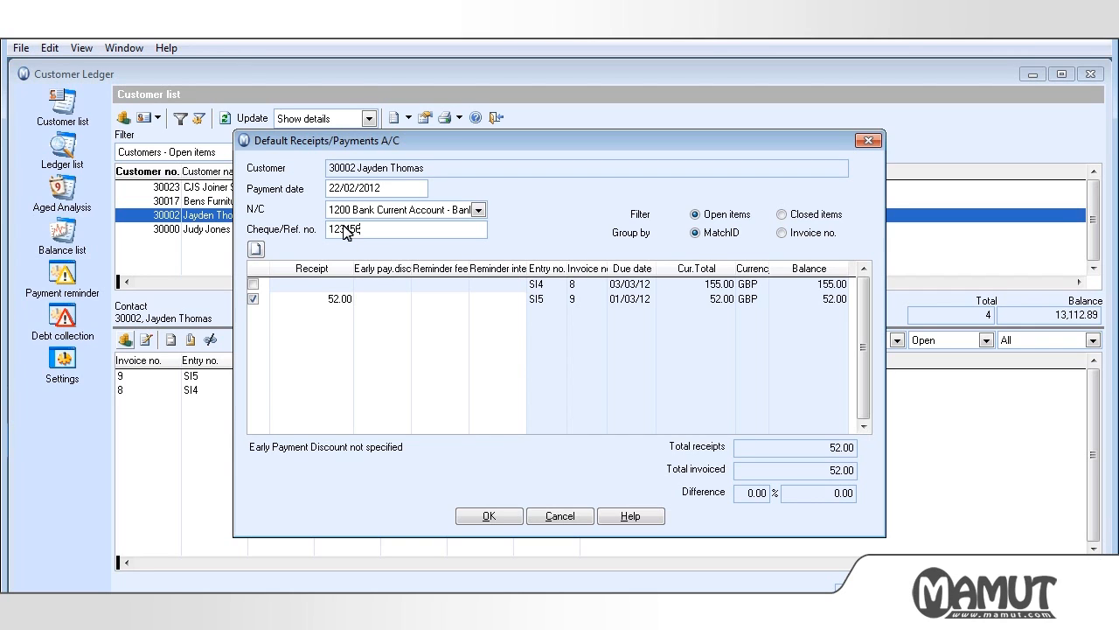
click(487, 519)
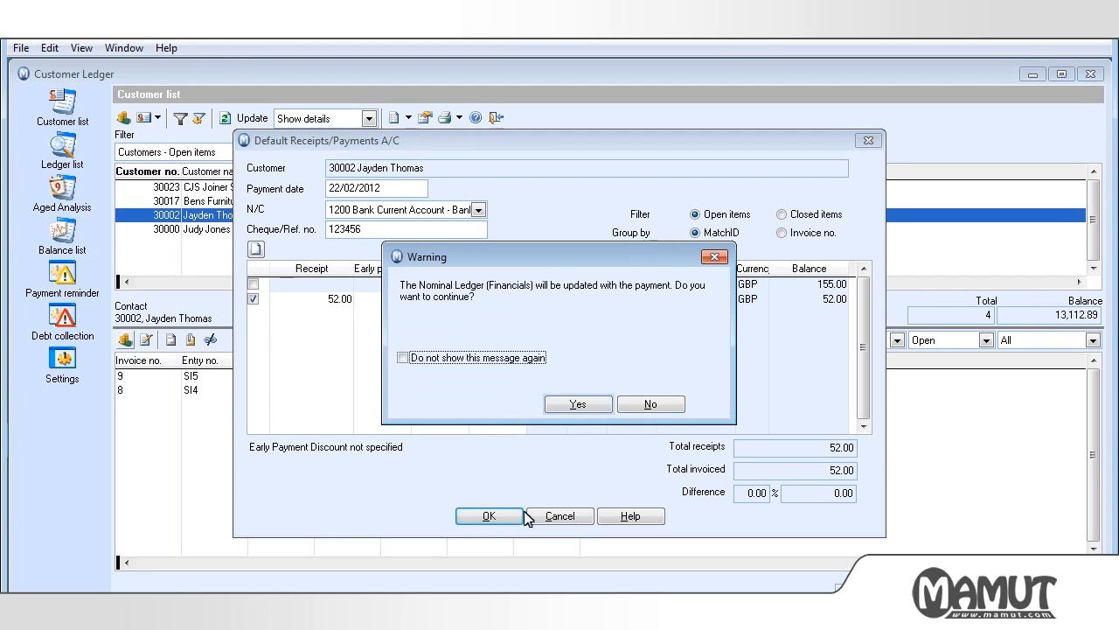
click(583, 405)
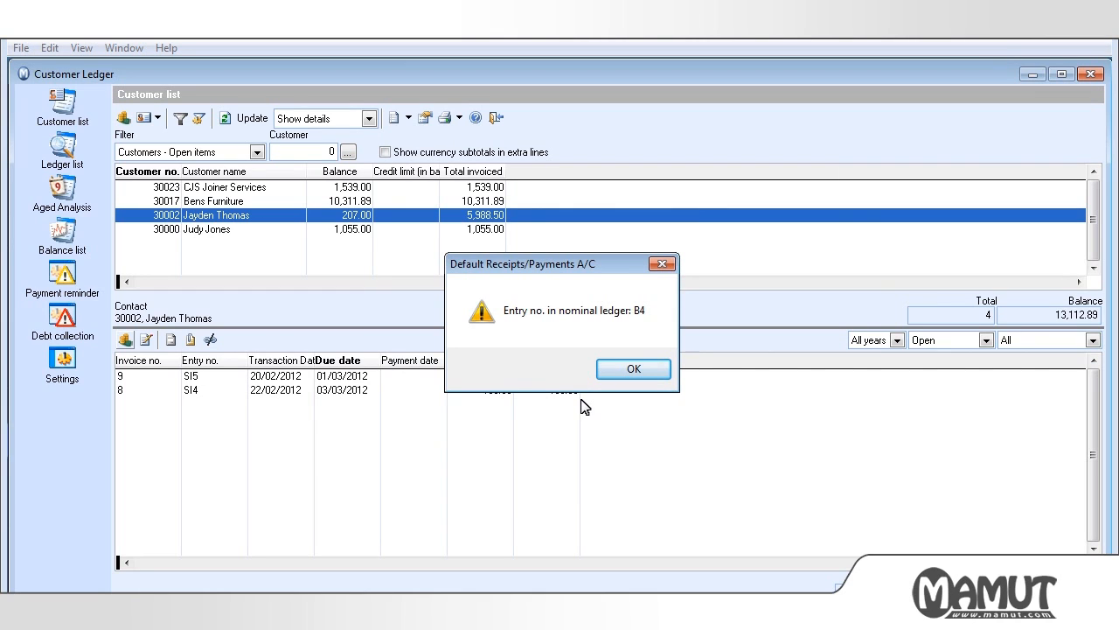
click(631, 373)
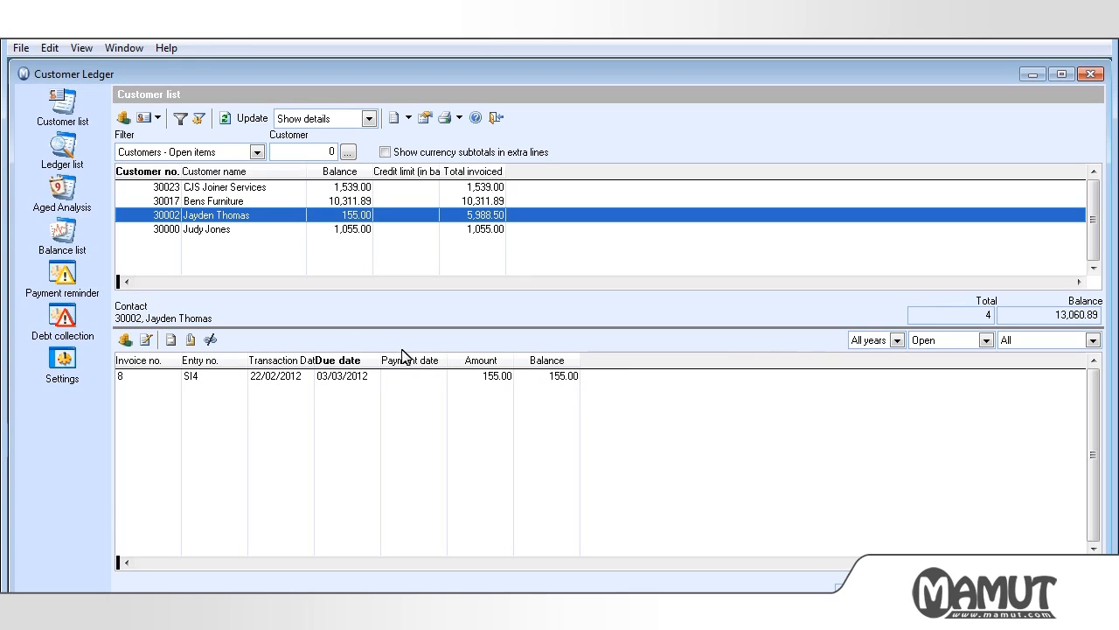
Step: Match invoice 5 with invoice 6 for the last customer in the list
click(258, 229)
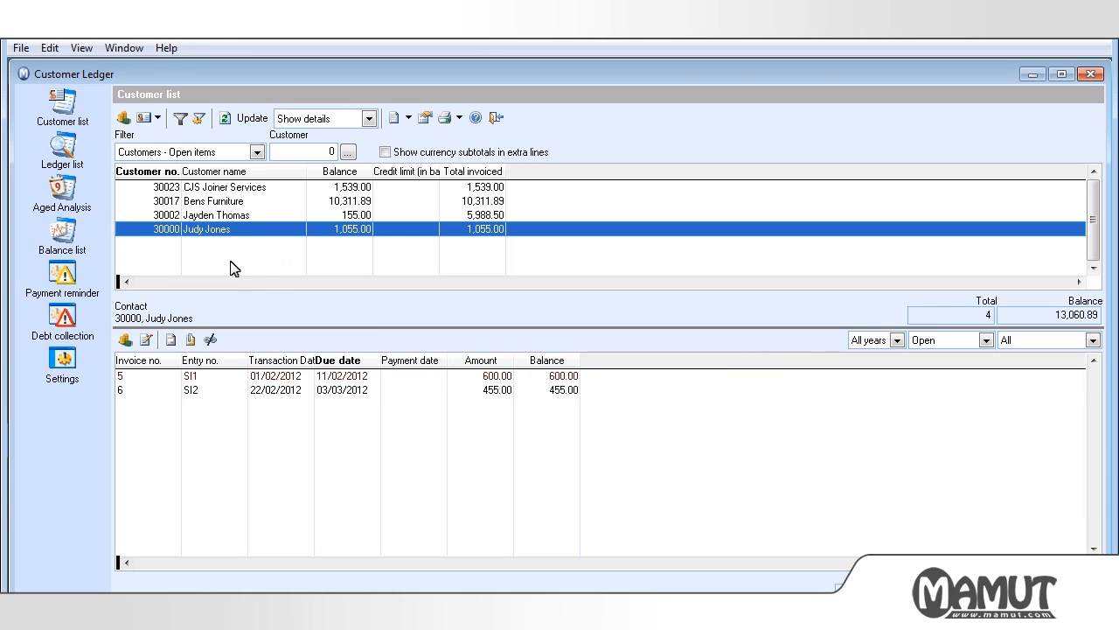
click(220, 376)
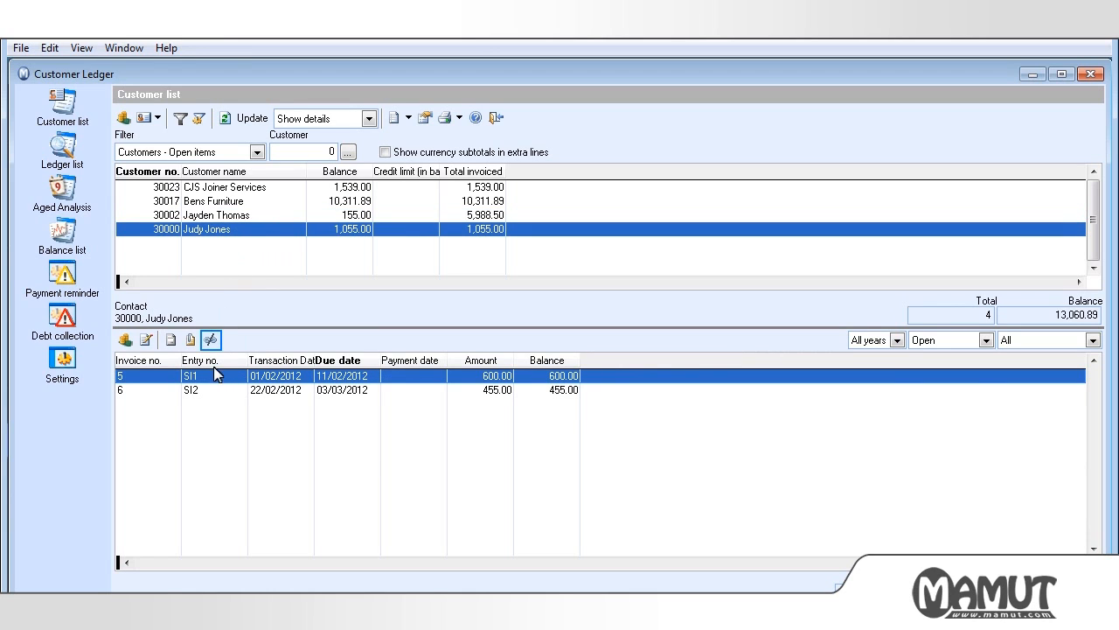
click(211, 340)
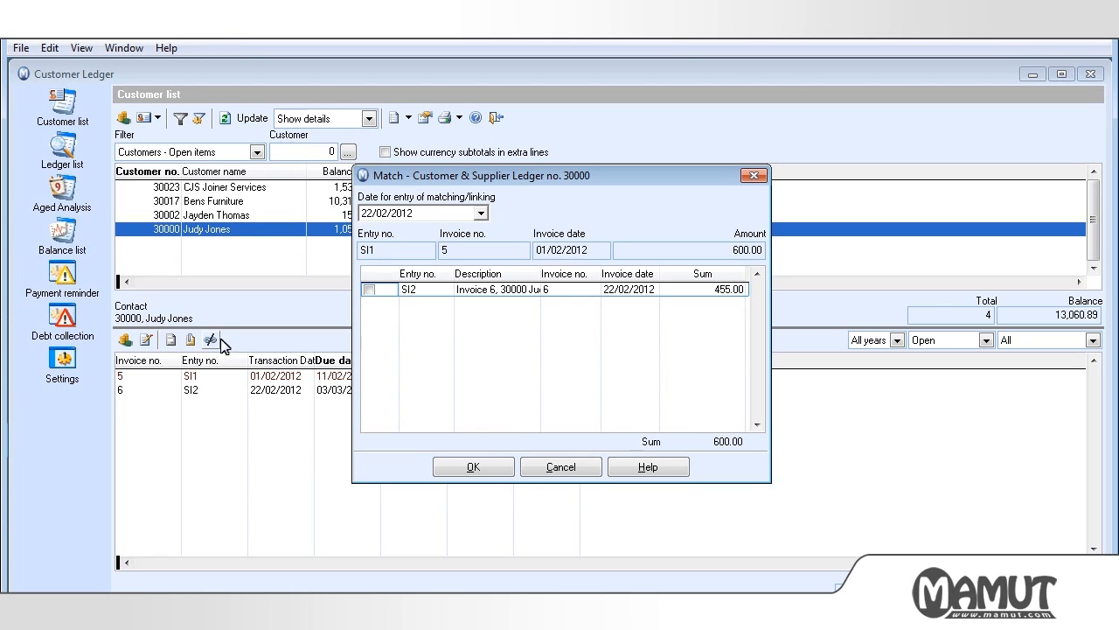
click(368, 290)
click(490, 467)
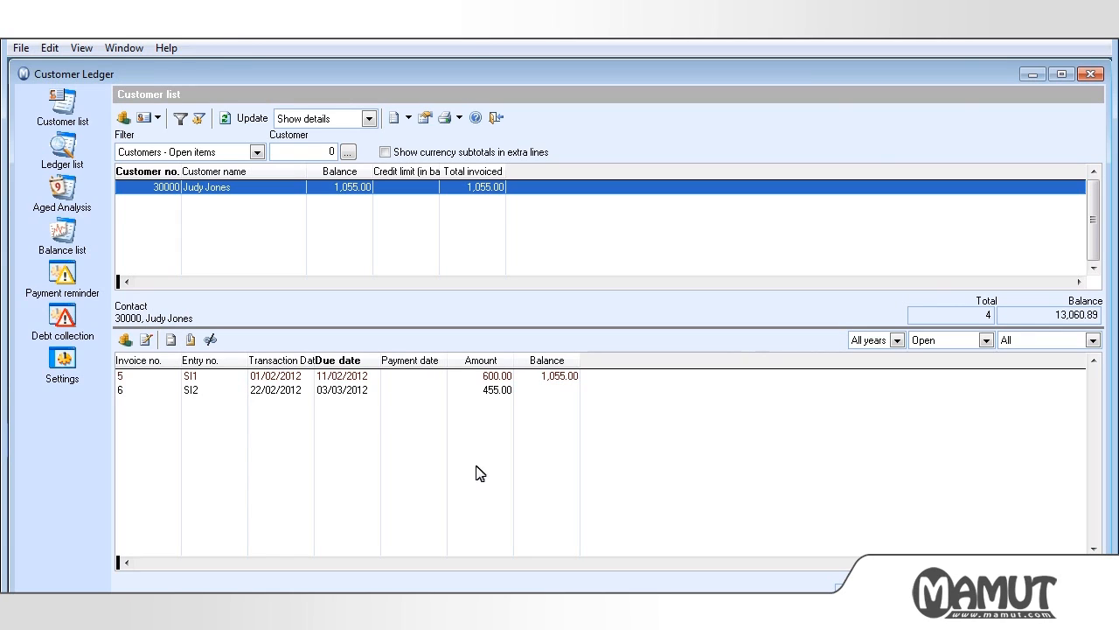
Step: Review the ledger entry details of the matched invoice 6 and return to the full customer list
click(214, 394)
click(146, 341)
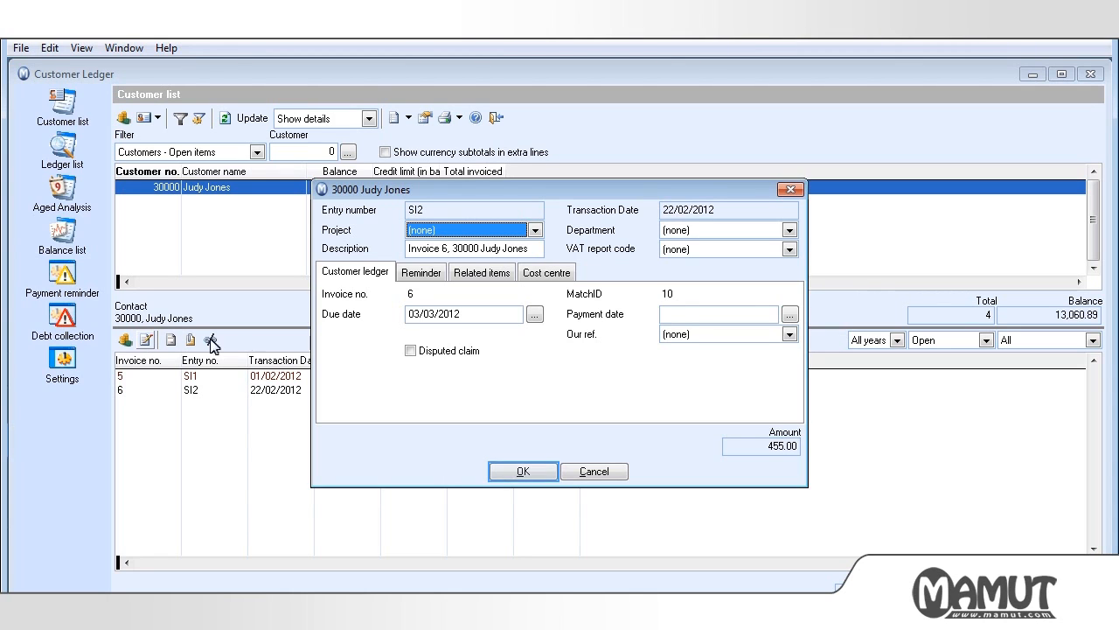
click(523, 471)
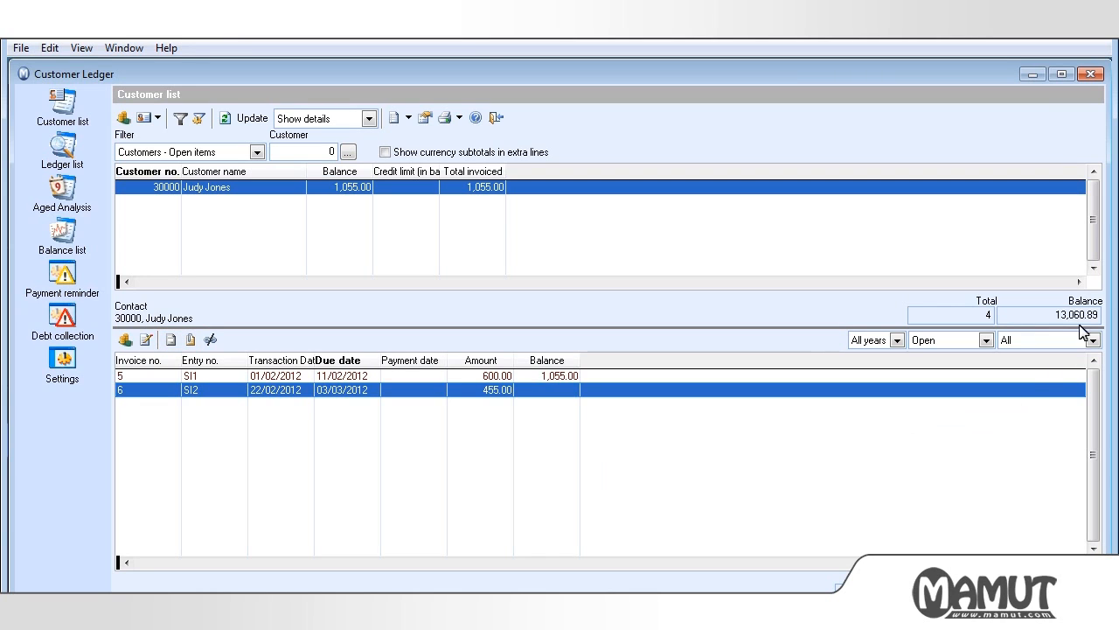
scroll(1096, 274, up, 1)
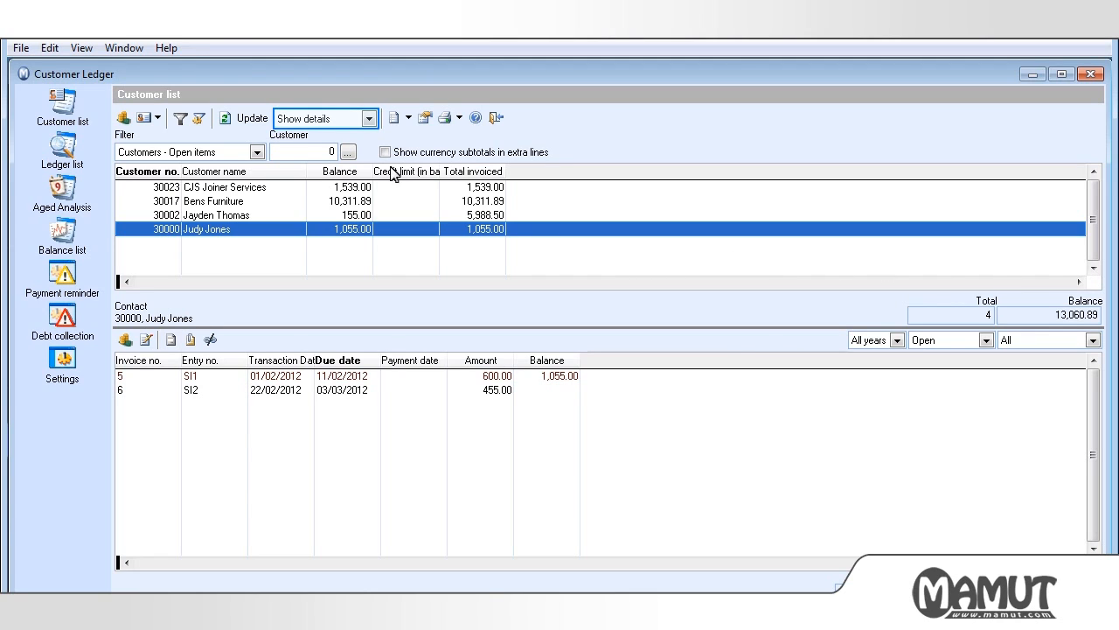
click(369, 119)
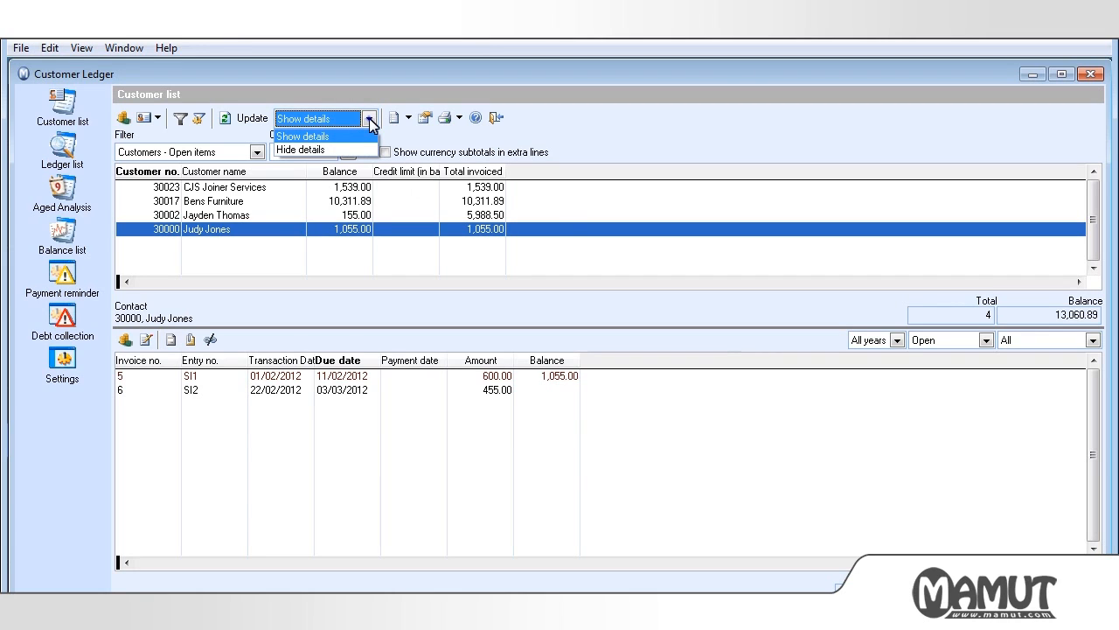
click(369, 122)
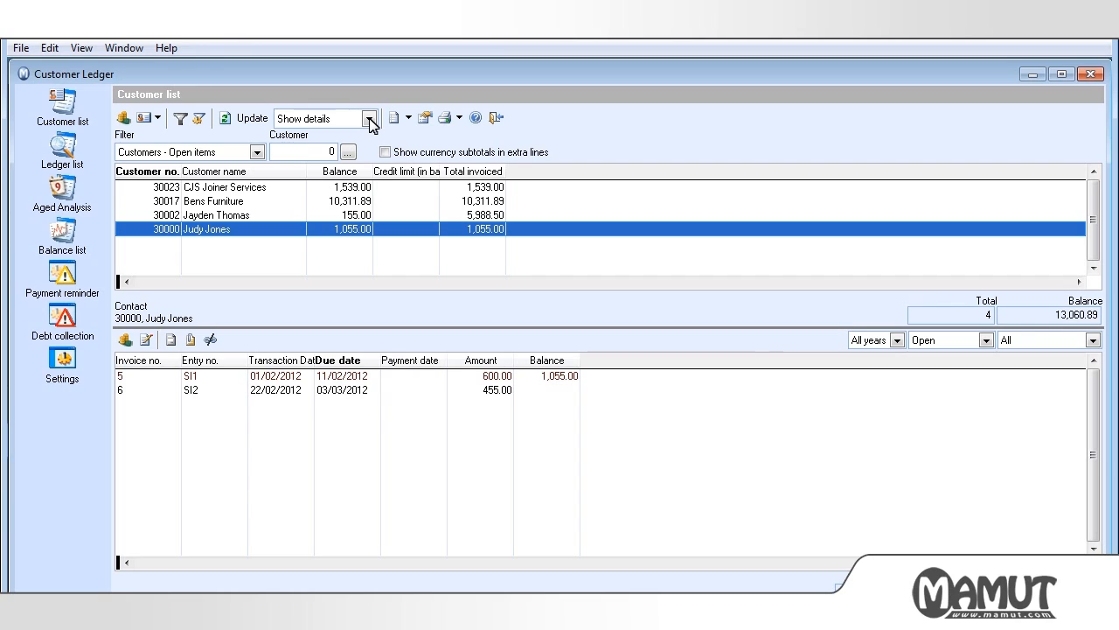
right_click(479, 230)
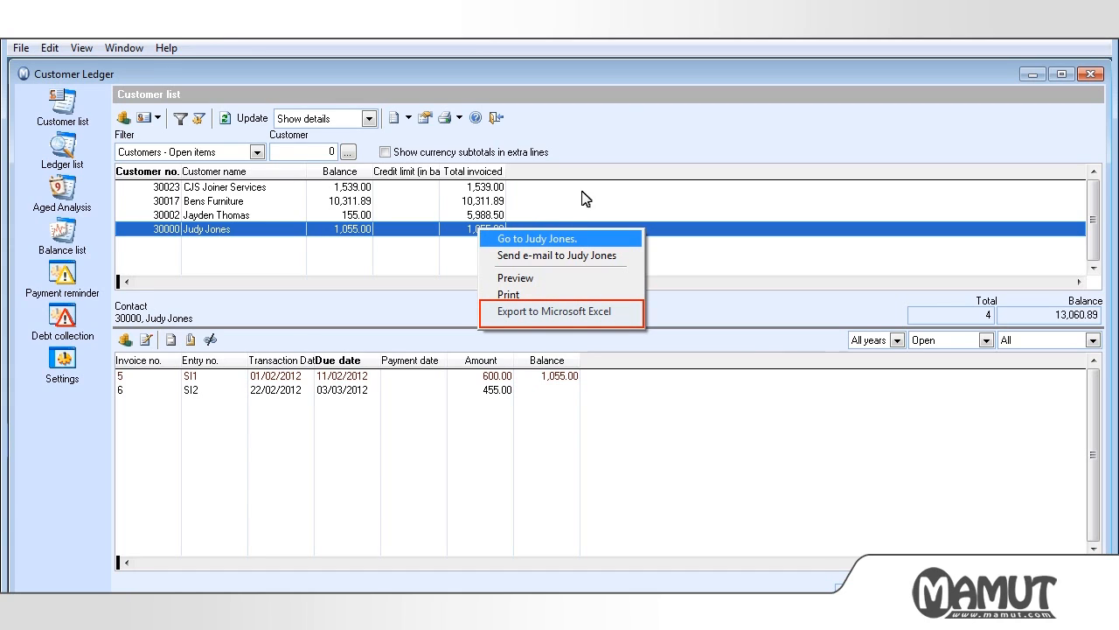
click(601, 144)
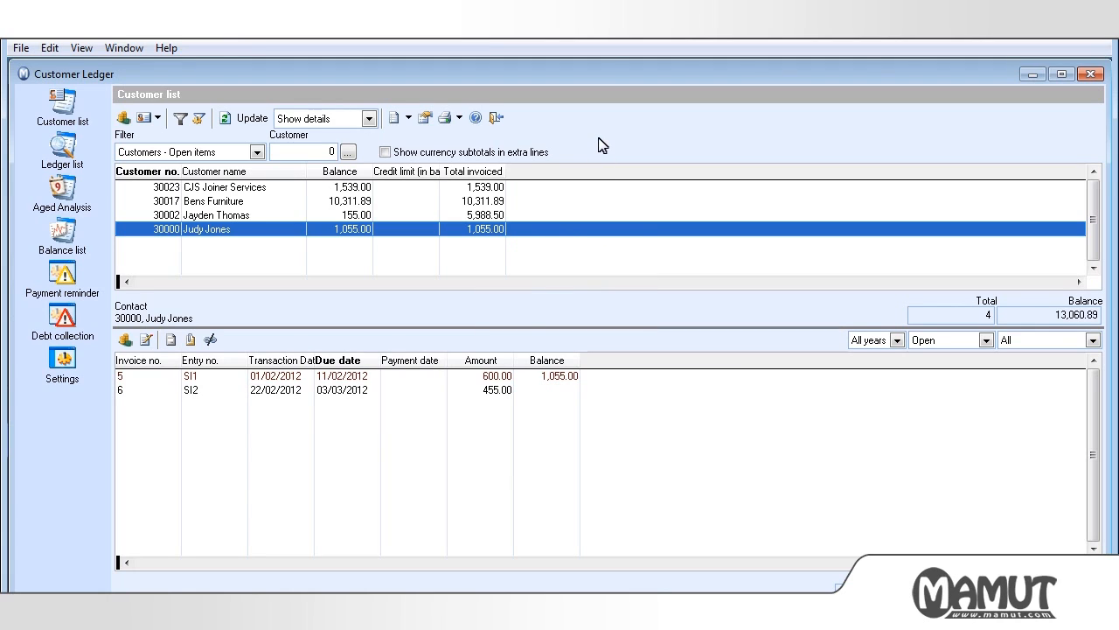
Step: Add the Currency code and Total paid columns to the customer list in the ledger settings
click(425, 118)
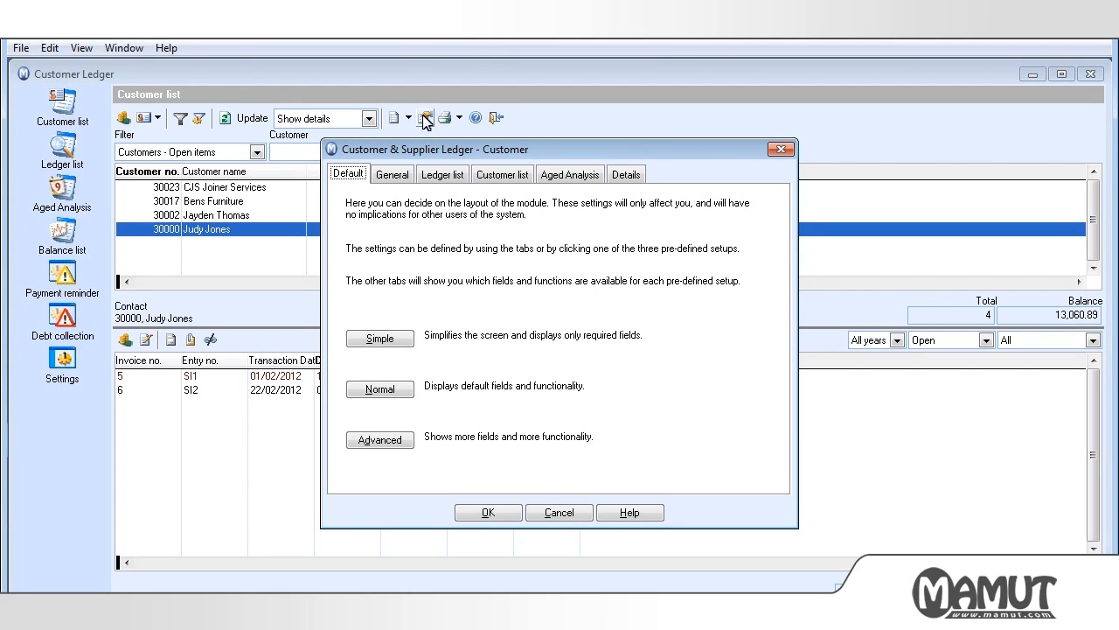
click(503, 175)
click(635, 277)
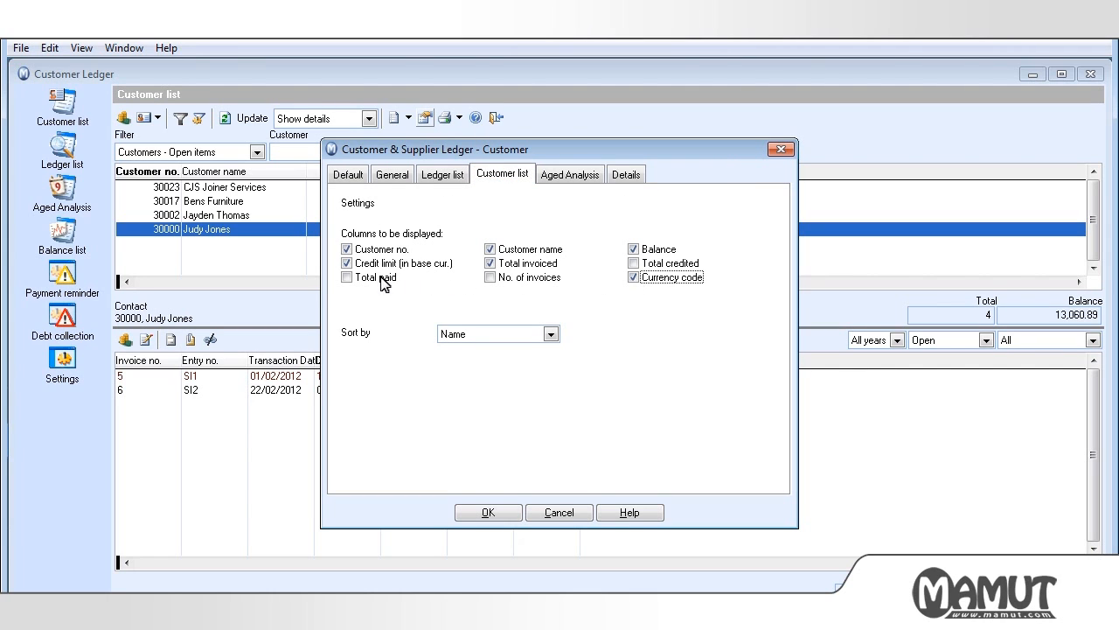
click(349, 277)
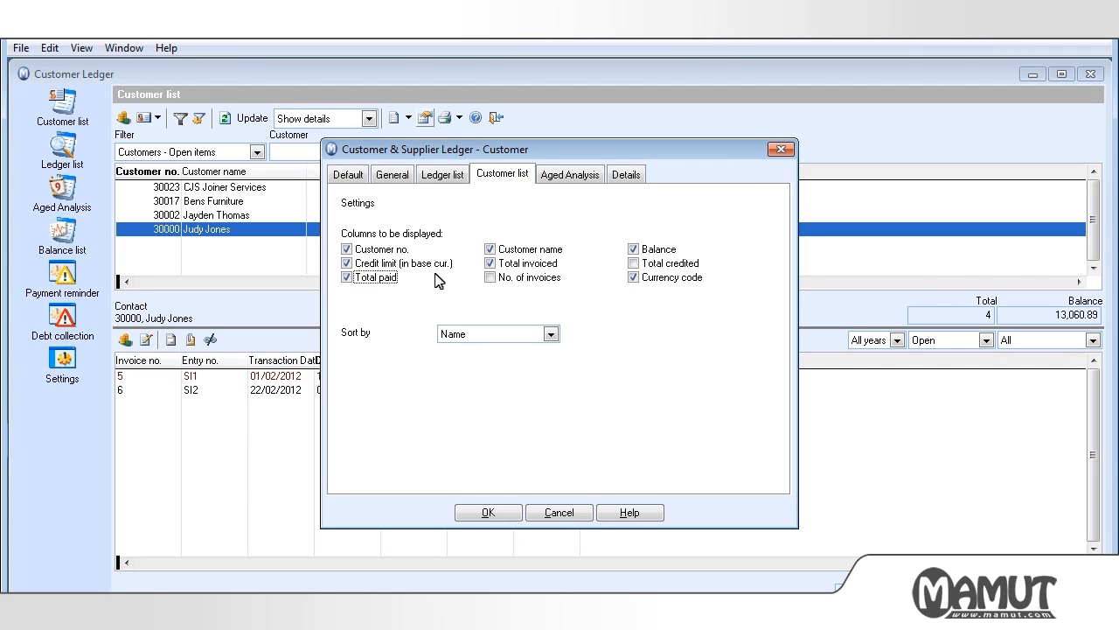
Step: Add the MatchID and Project columns to the invoice details and apply the ledger settings
click(634, 181)
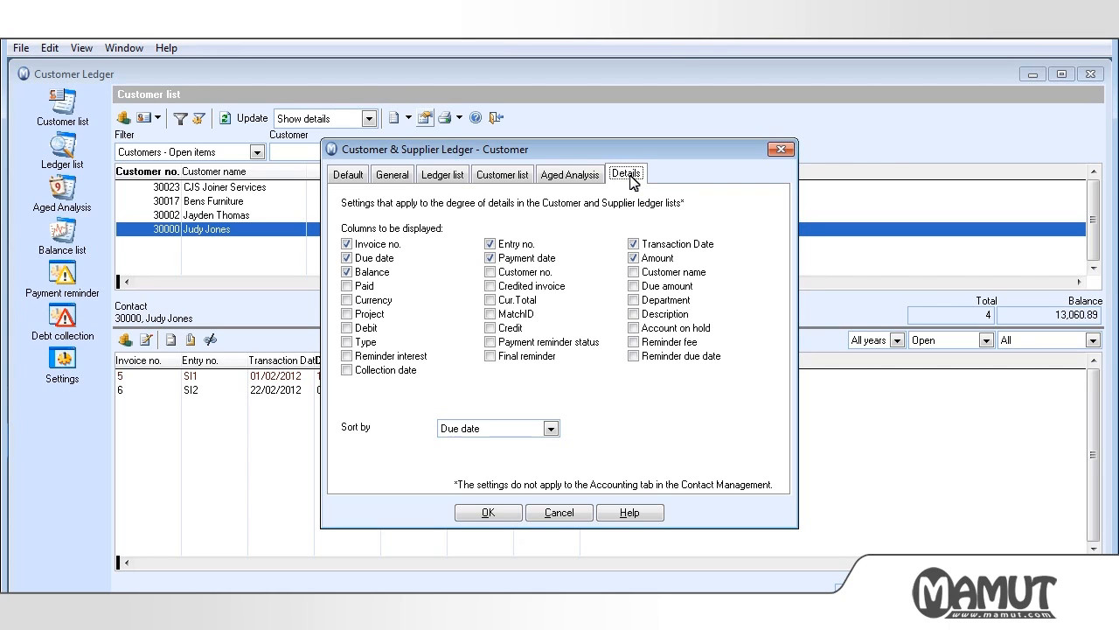
click(491, 315)
click(347, 315)
click(486, 514)
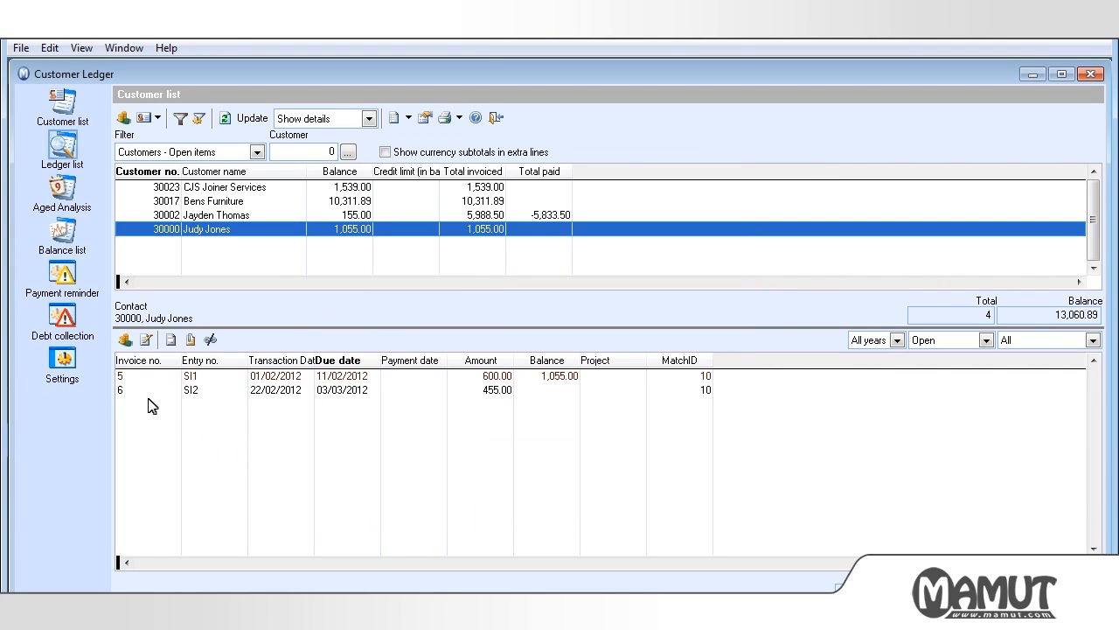
Step: Add the MatchID and Project columns to the ledger list in its ledger settings
click(63, 147)
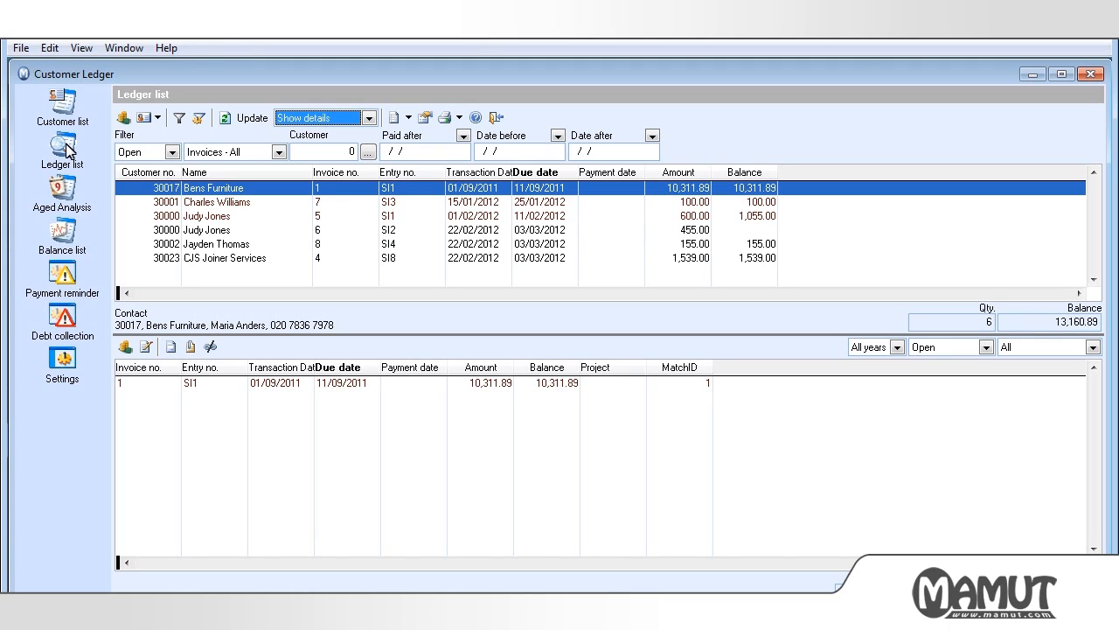
click(426, 118)
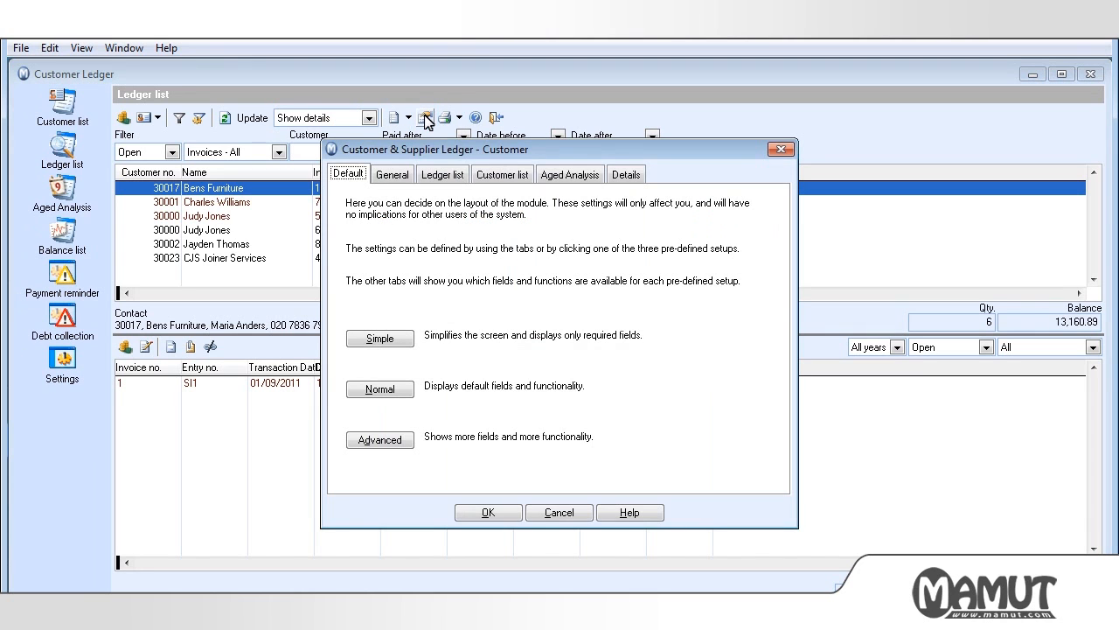
click(429, 177)
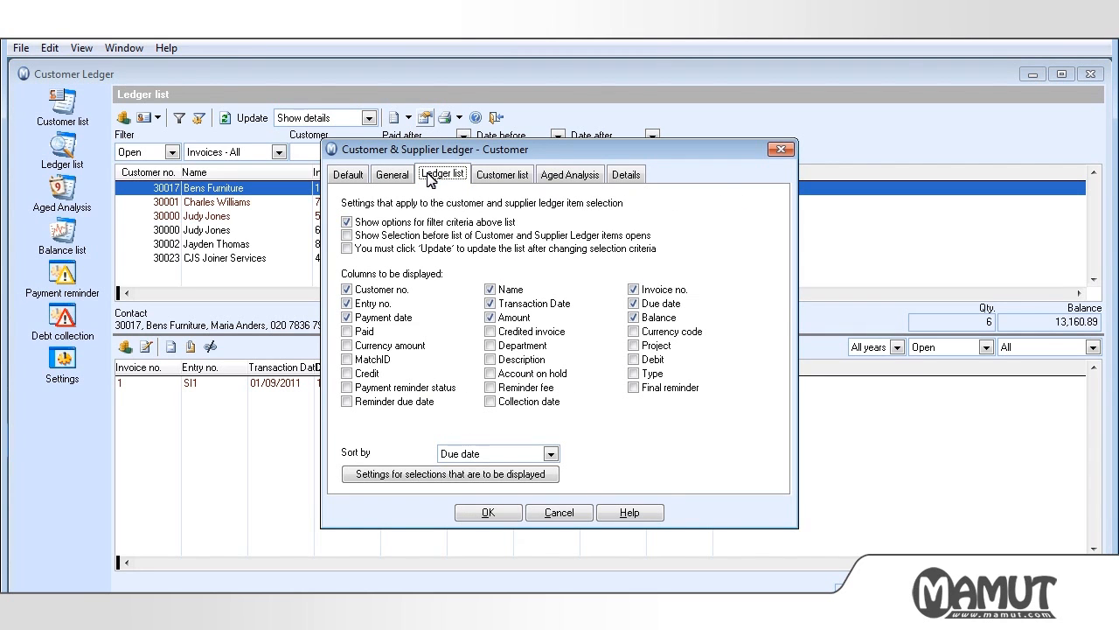
click(347, 359)
click(634, 346)
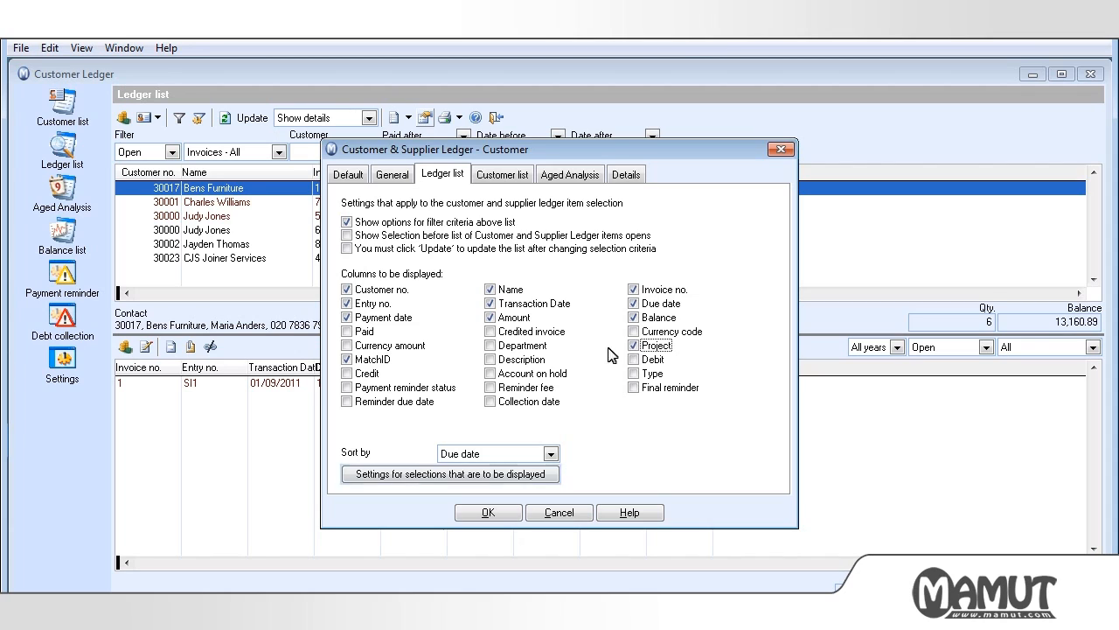
Step: Enable the Invoices - Not due and Ready for payment reminder selections for open items, plus Receipts and Credit Notes for closed items, and apply the settings
click(533, 476)
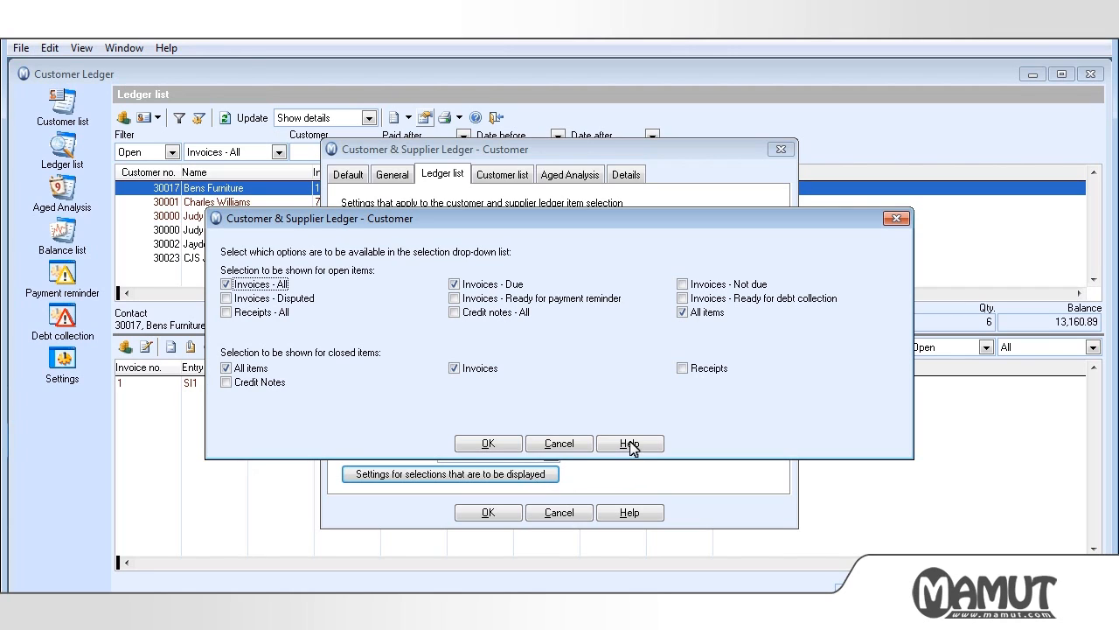
click(682, 285)
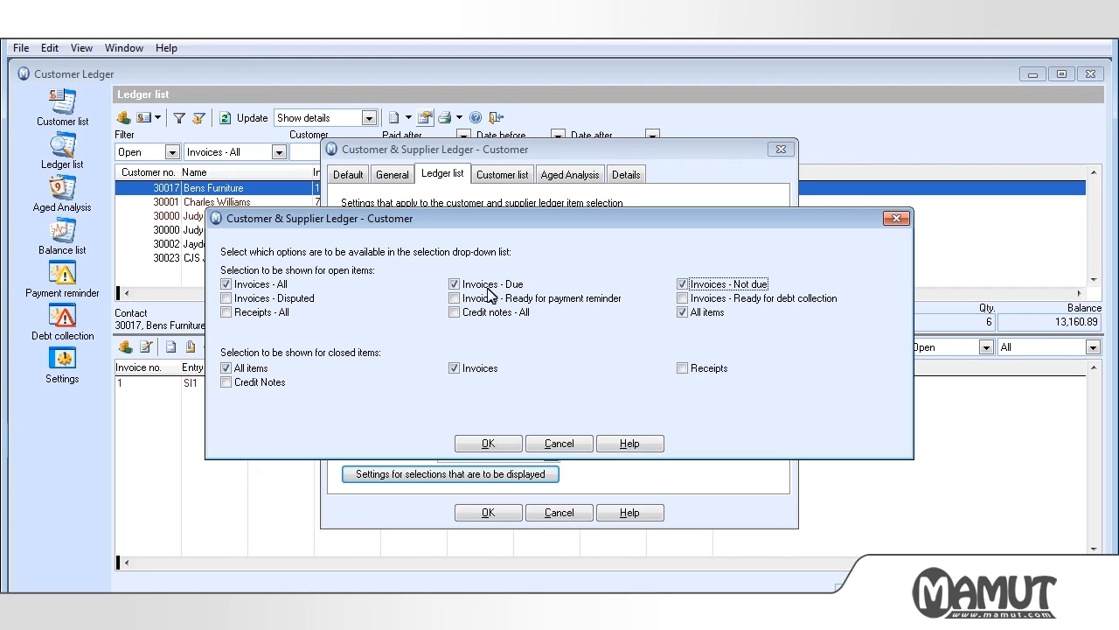
click(454, 298)
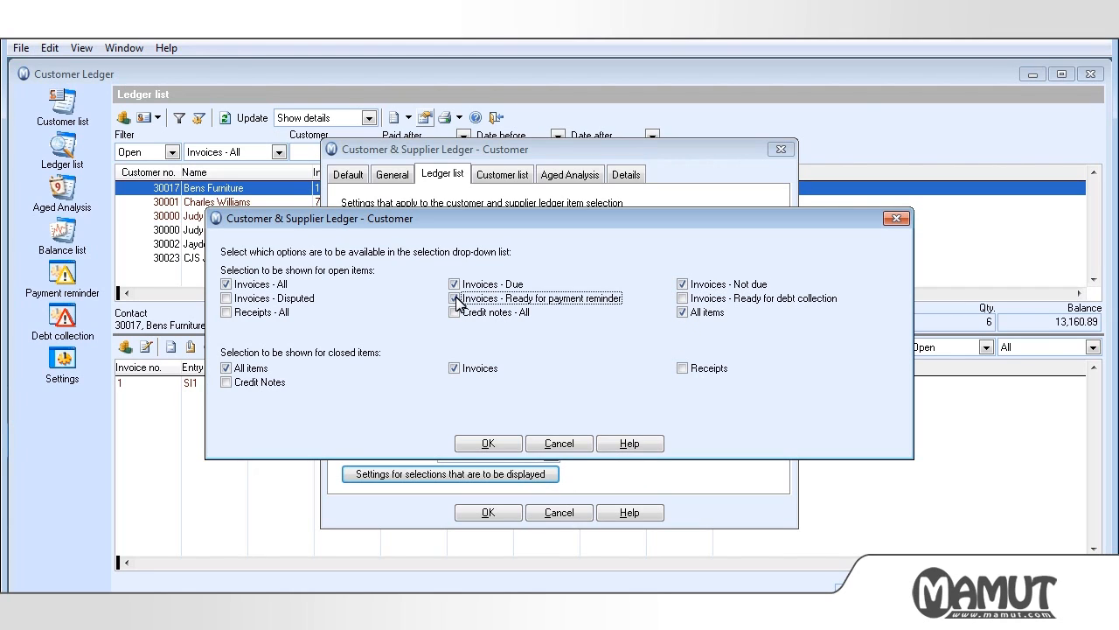
click(682, 368)
click(227, 383)
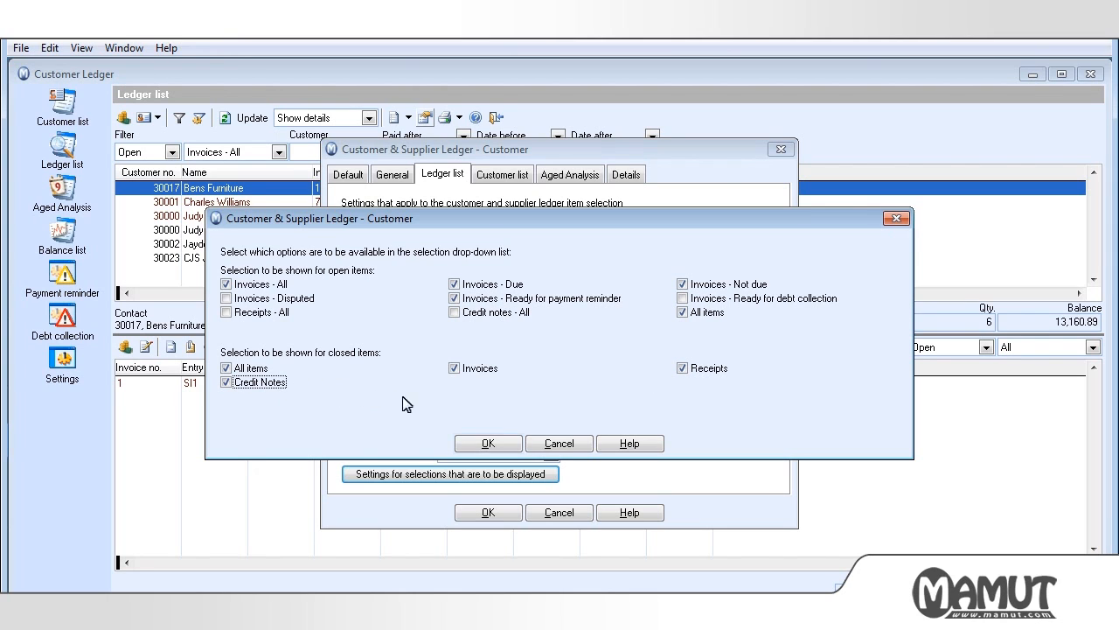
click(477, 447)
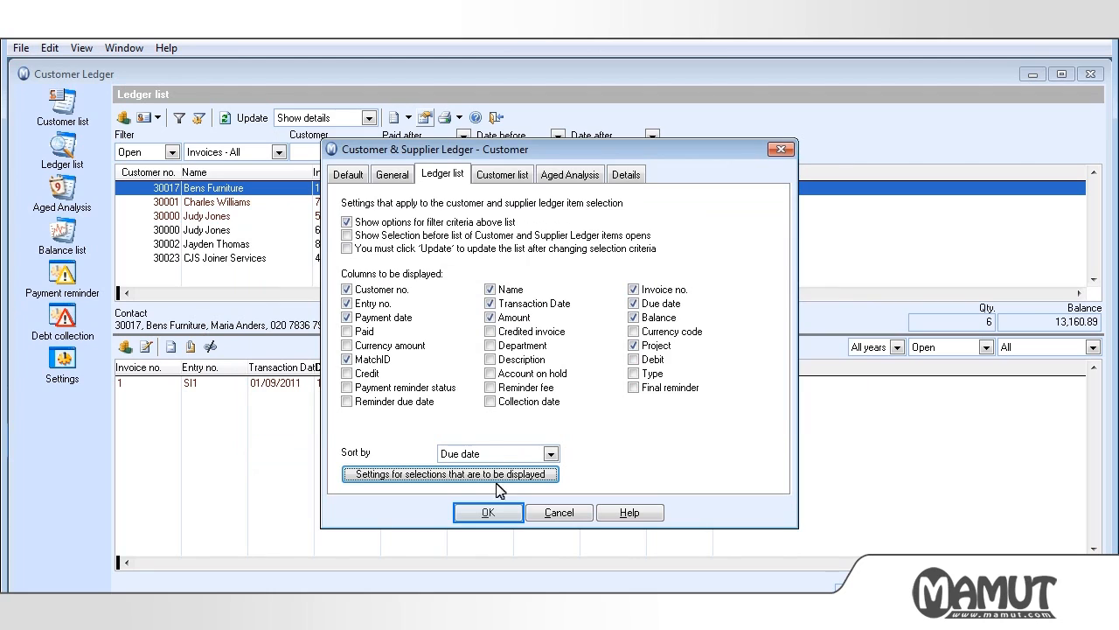
click(499, 518)
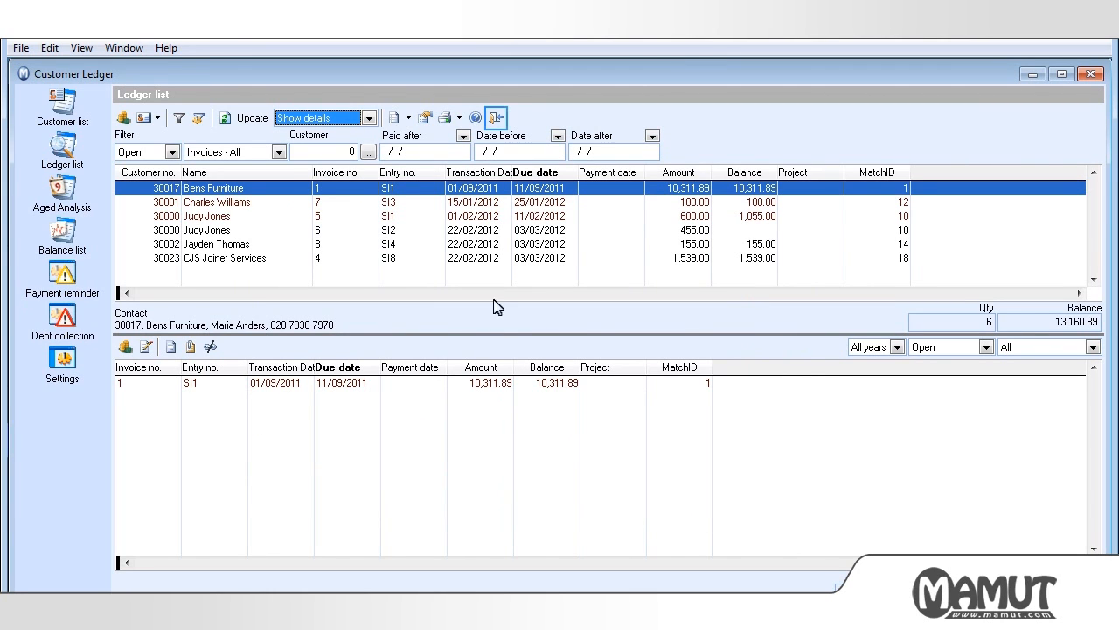
Step: Close and reopen the Customer Ledger and examine the selection filter options for open items in the ledger list
click(495, 119)
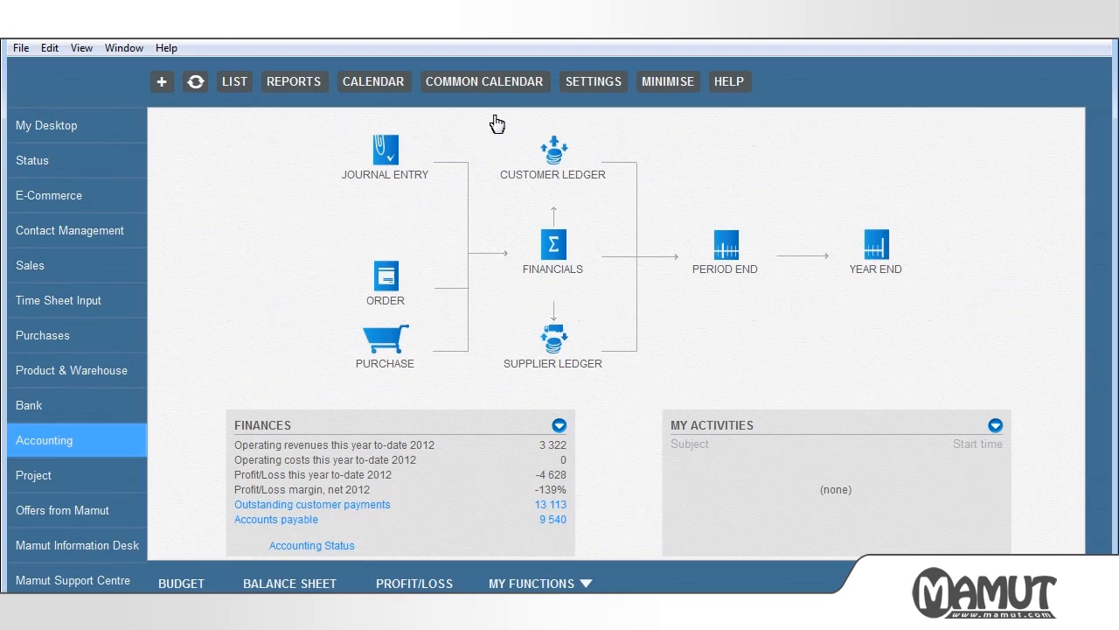
click(549, 154)
click(58, 150)
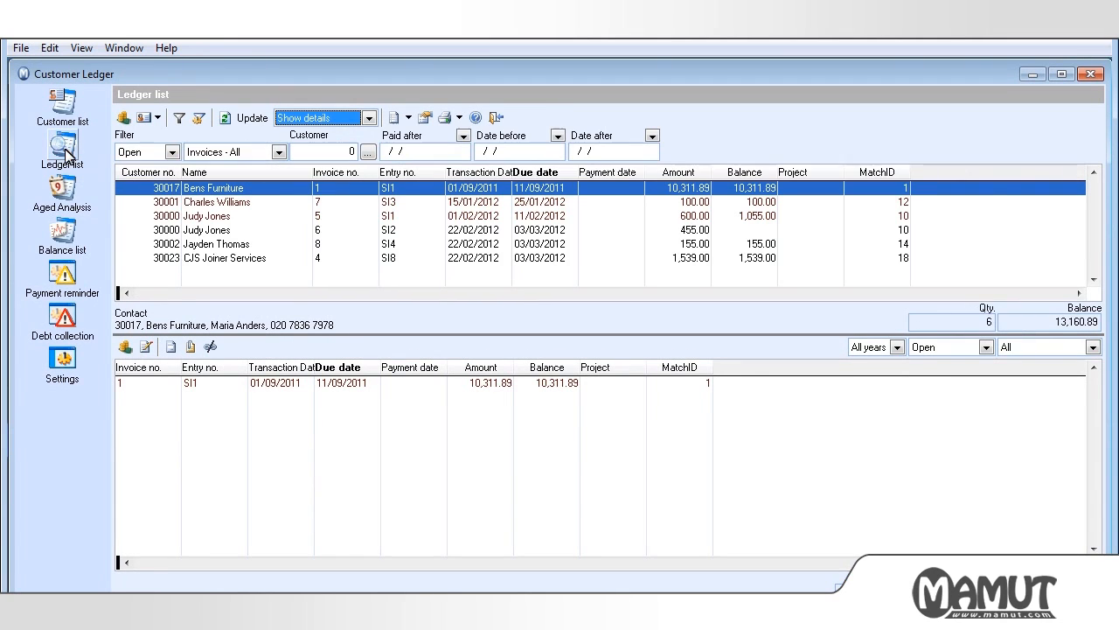
click(279, 152)
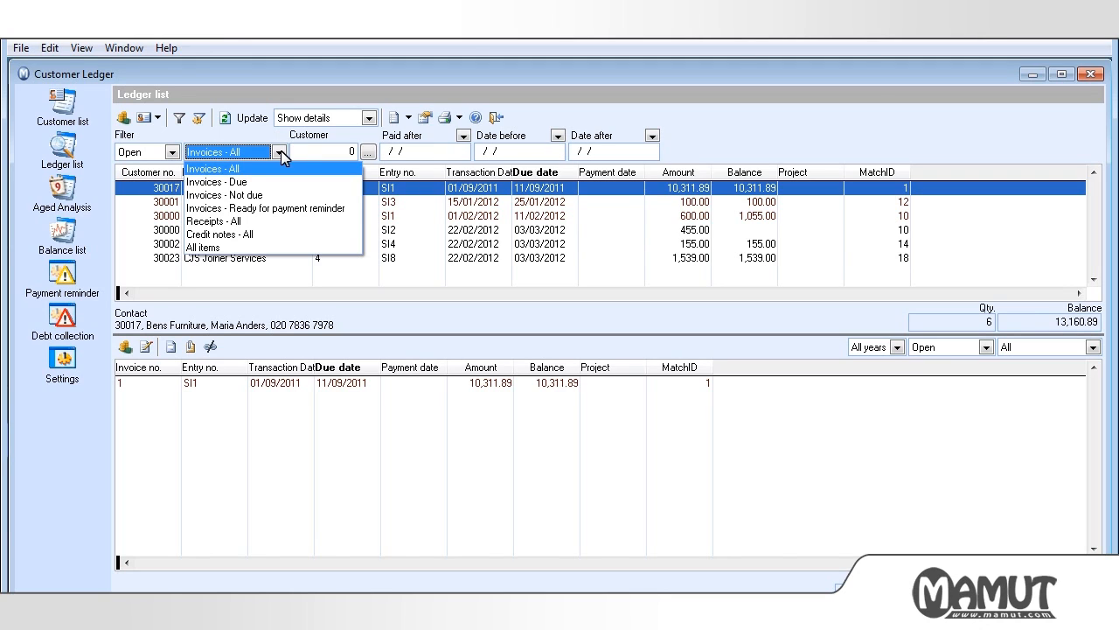
click(279, 153)
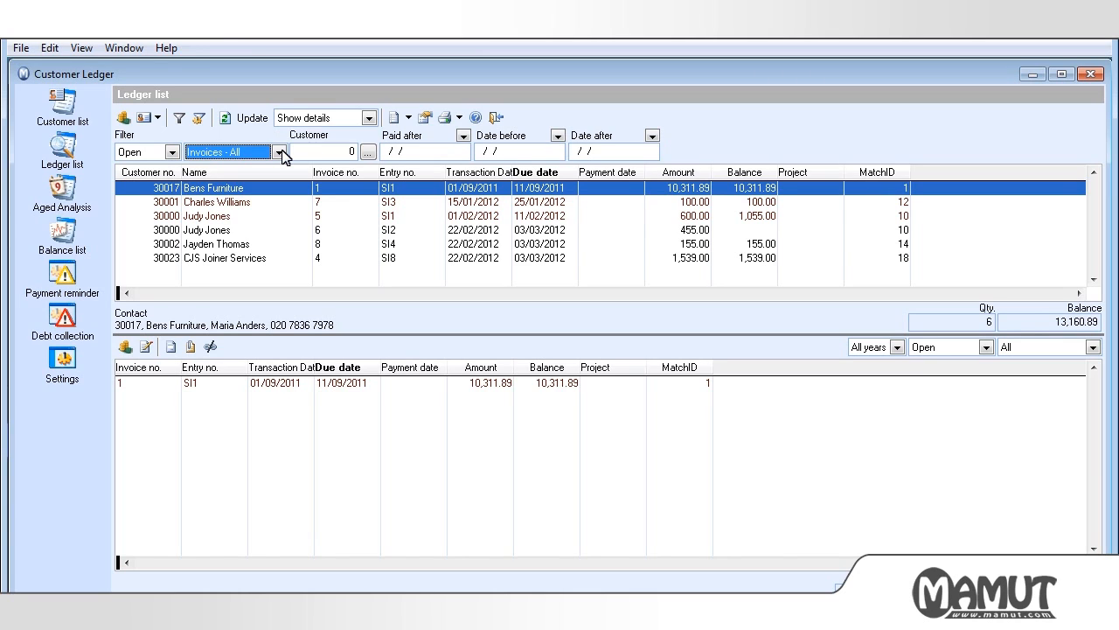
Step: Replace the Date before and Date after search criteria of the ledger list with Invoice no. and Entry no
click(557, 137)
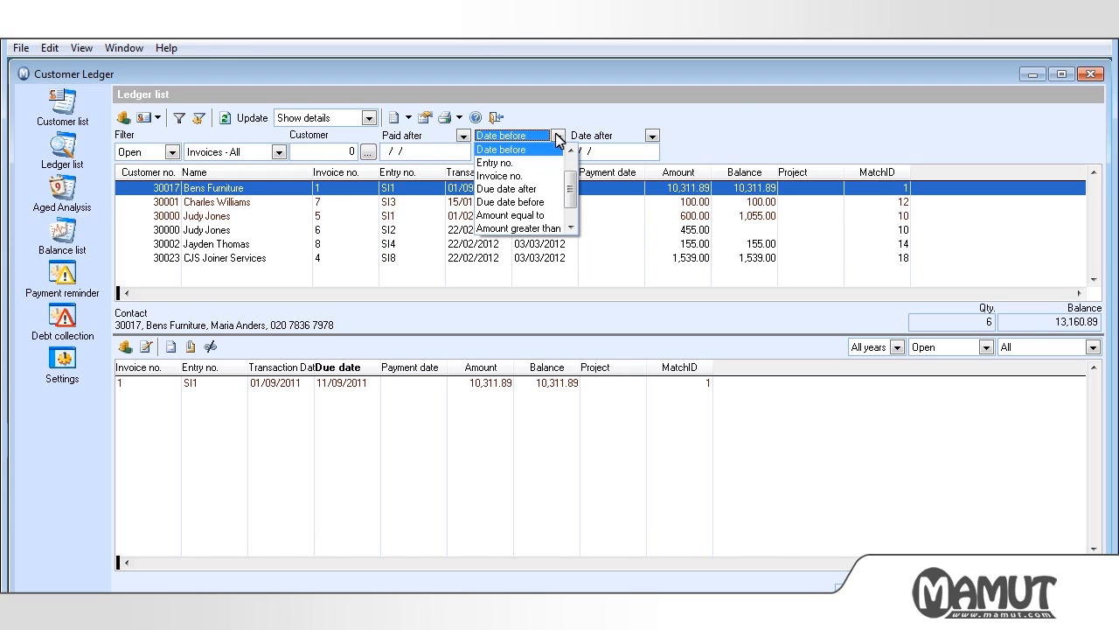
click(519, 176)
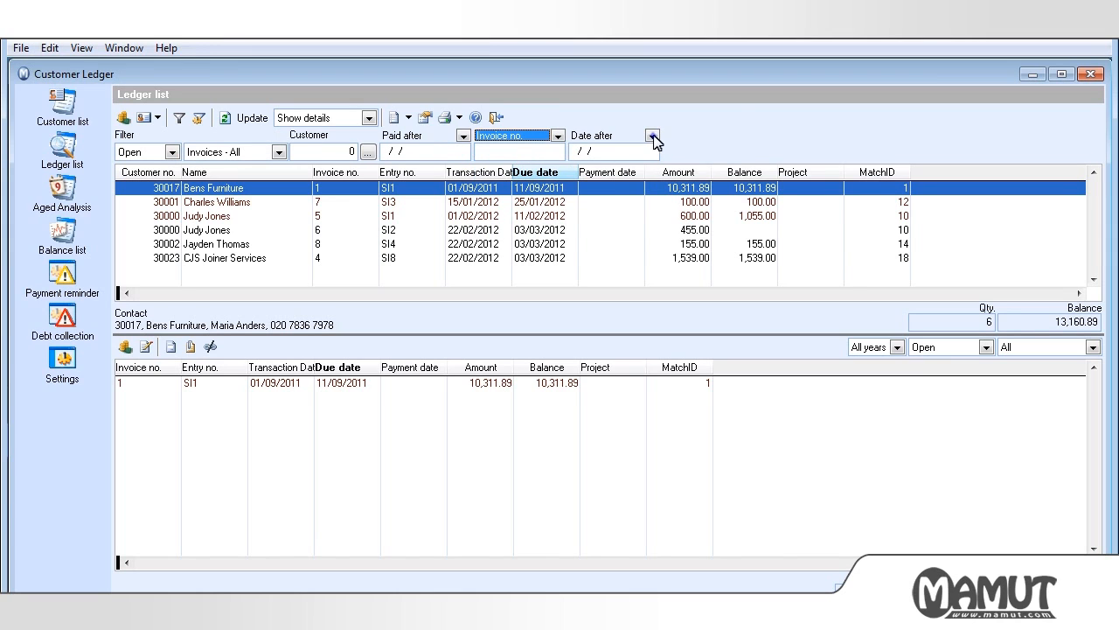
click(653, 137)
click(621, 177)
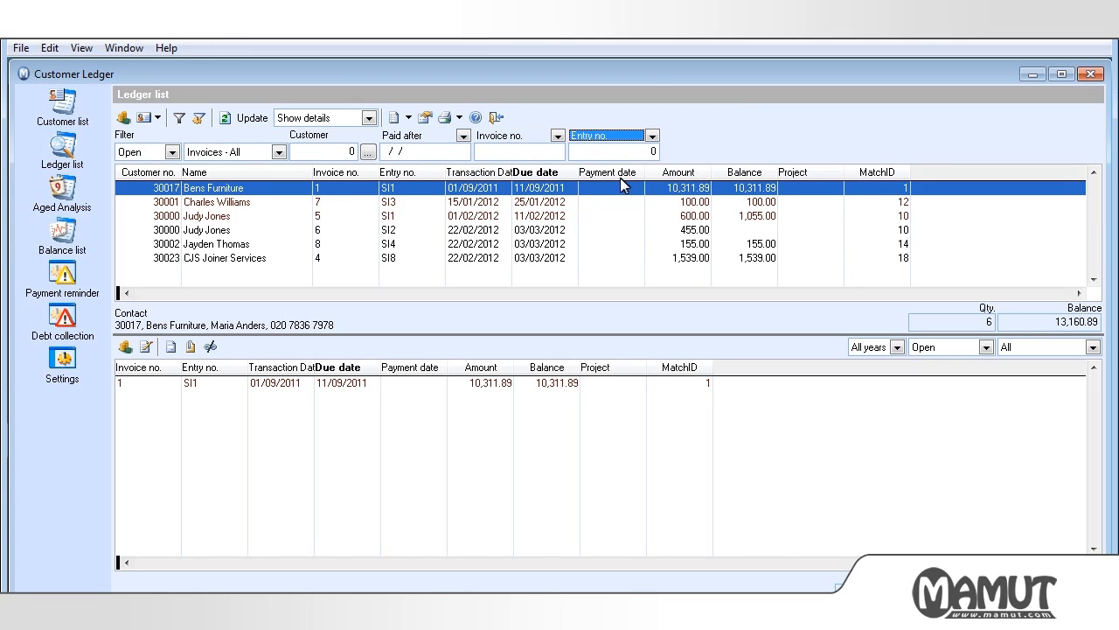
Step: Review the Aged Analysis of the customers and its period setup in the ledger settings, keeping the defined periods
click(67, 195)
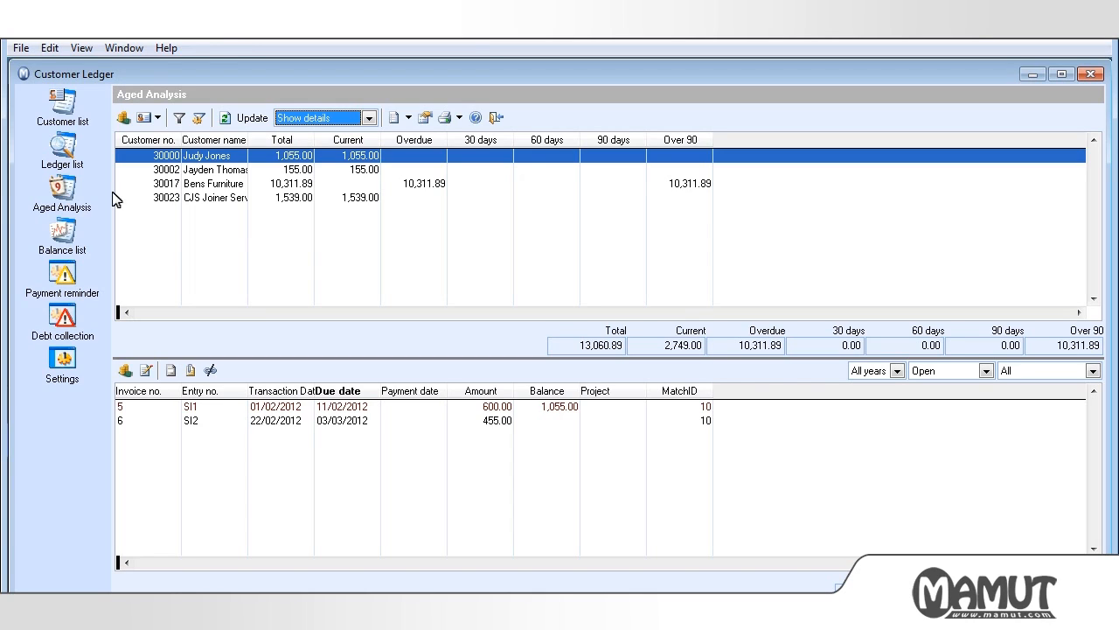
click(425, 117)
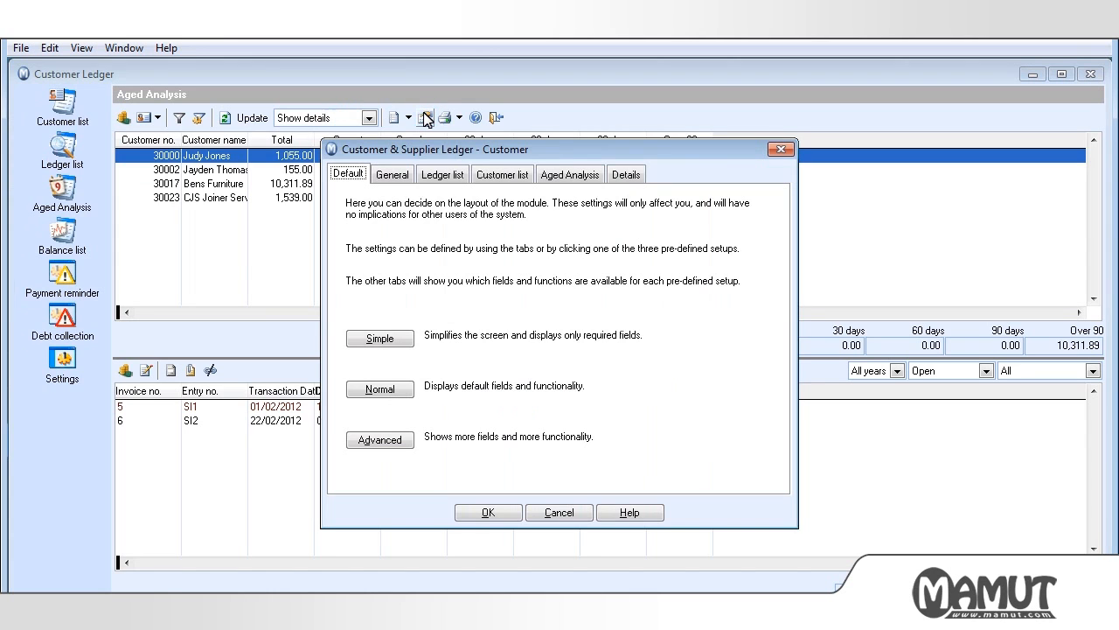
click(579, 177)
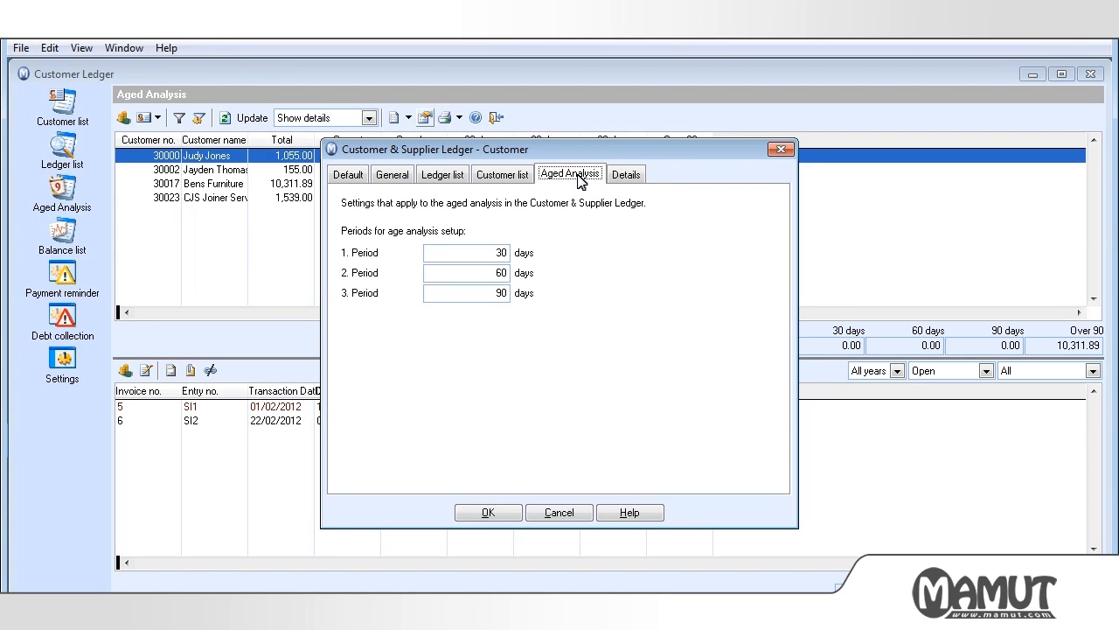
click(489, 512)
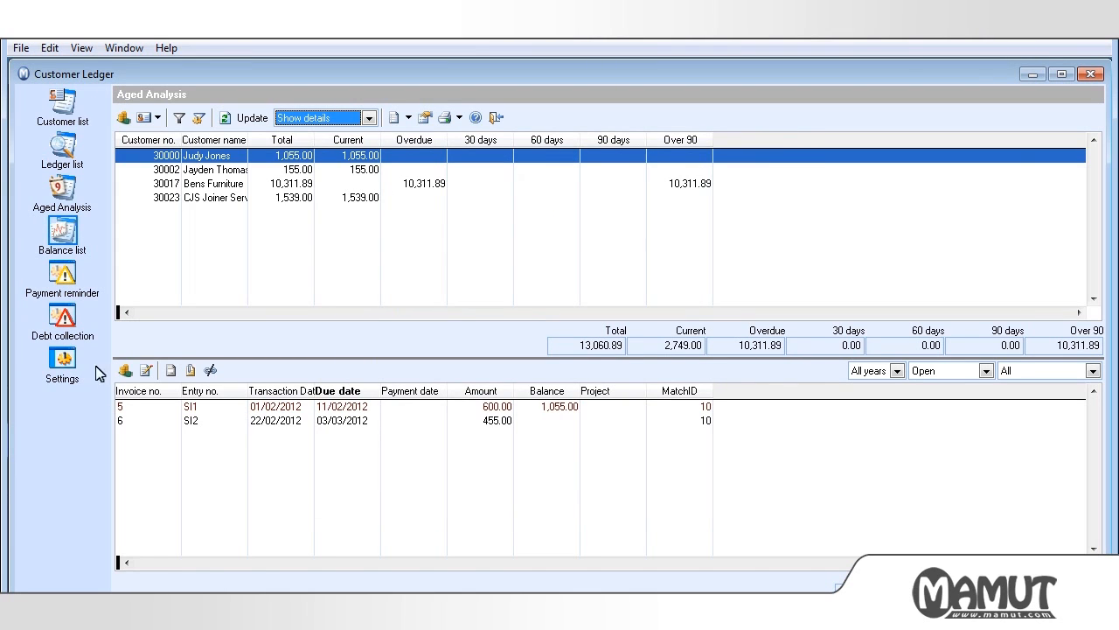
Step: Check the customer filter options in the 2012 balance list and view the ledger items for February
click(62, 233)
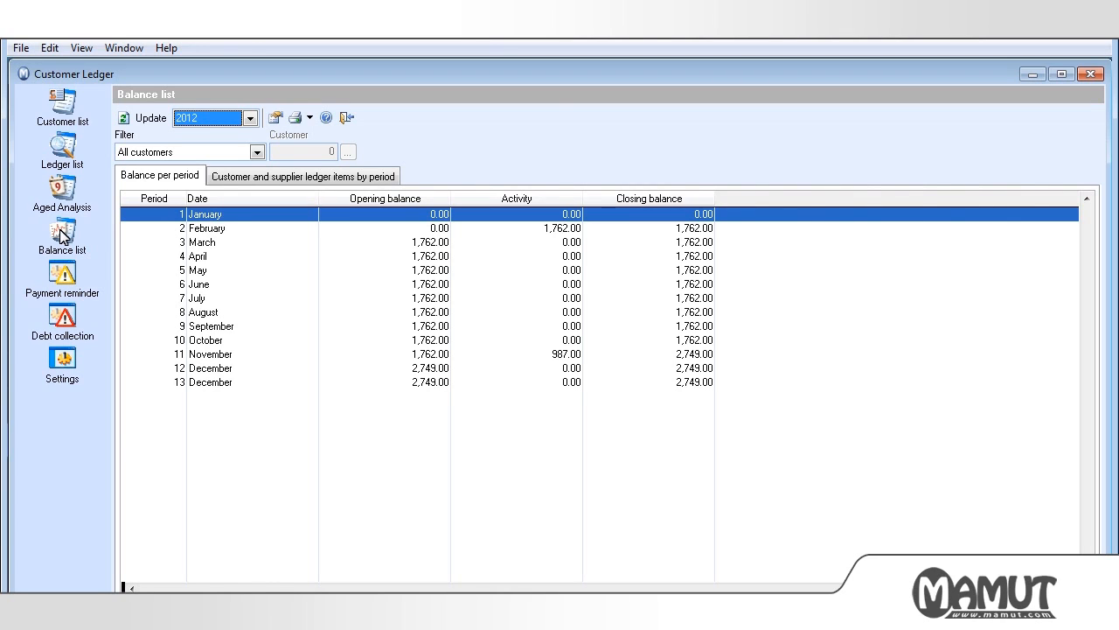
click(258, 152)
click(258, 152)
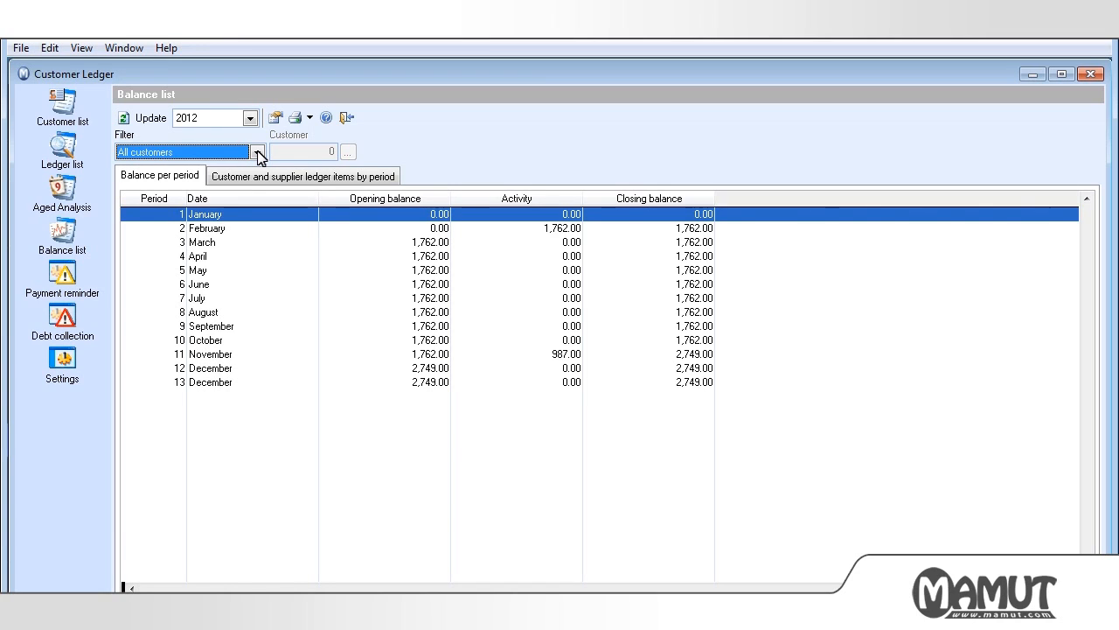
click(407, 229)
click(335, 177)
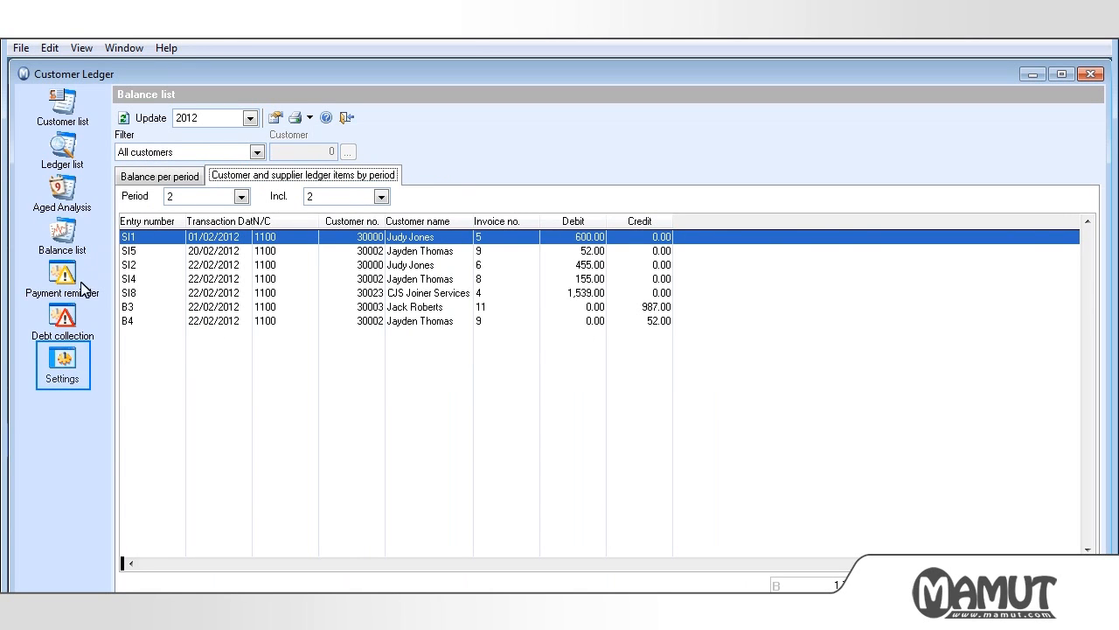
Step: Enable invoice export to a factoring company, credit charges for late-paying customers and remittance in the Customer & Supplier Ledger settings
click(67, 365)
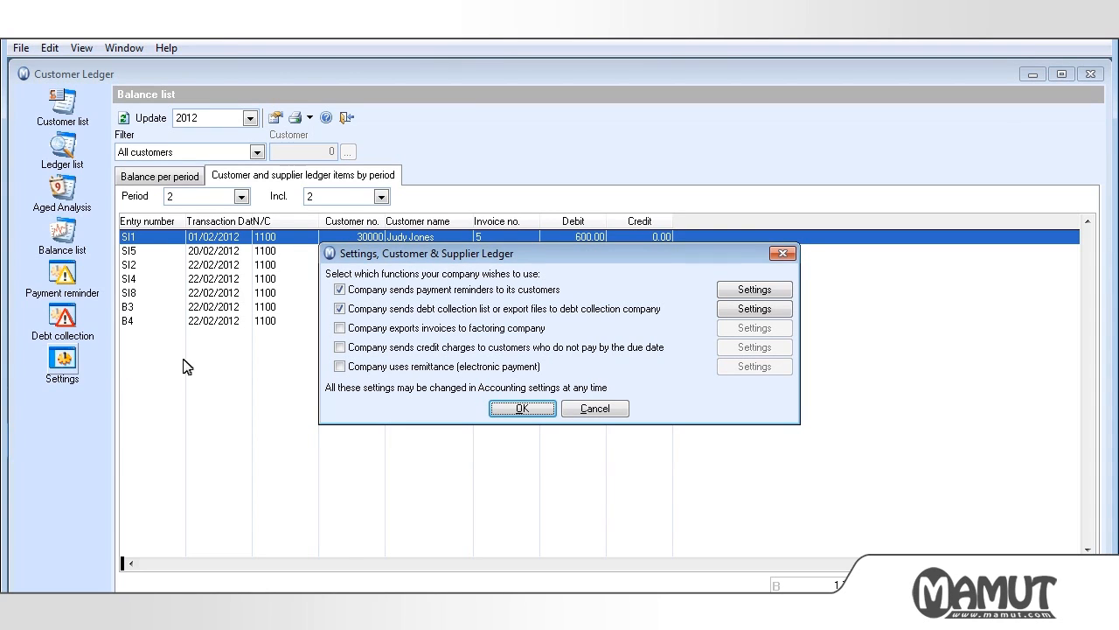
click(340, 330)
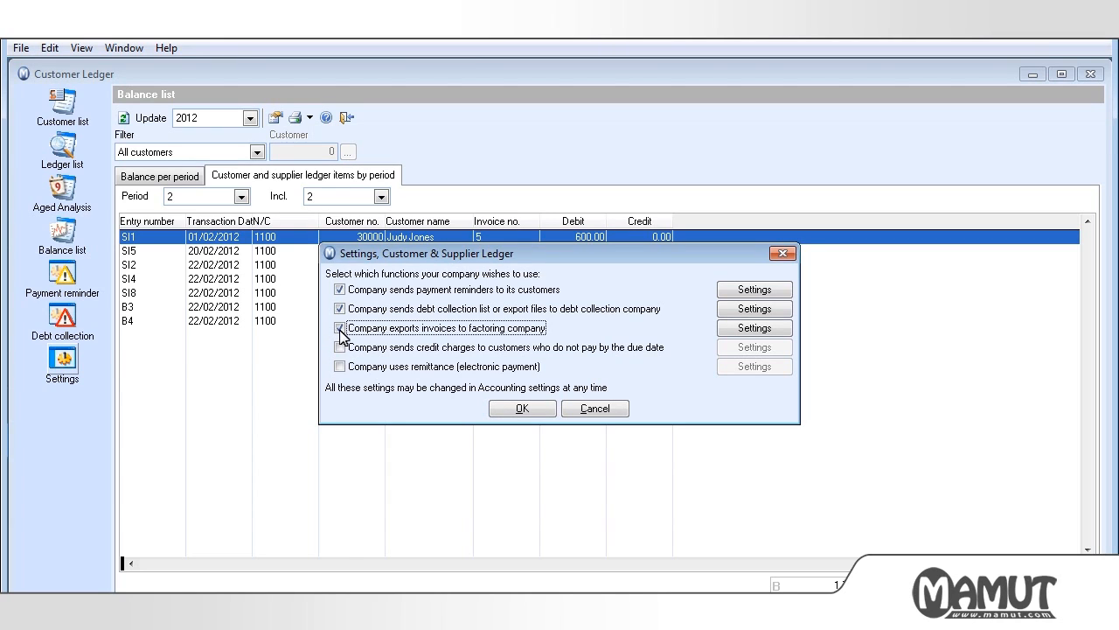
click(340, 348)
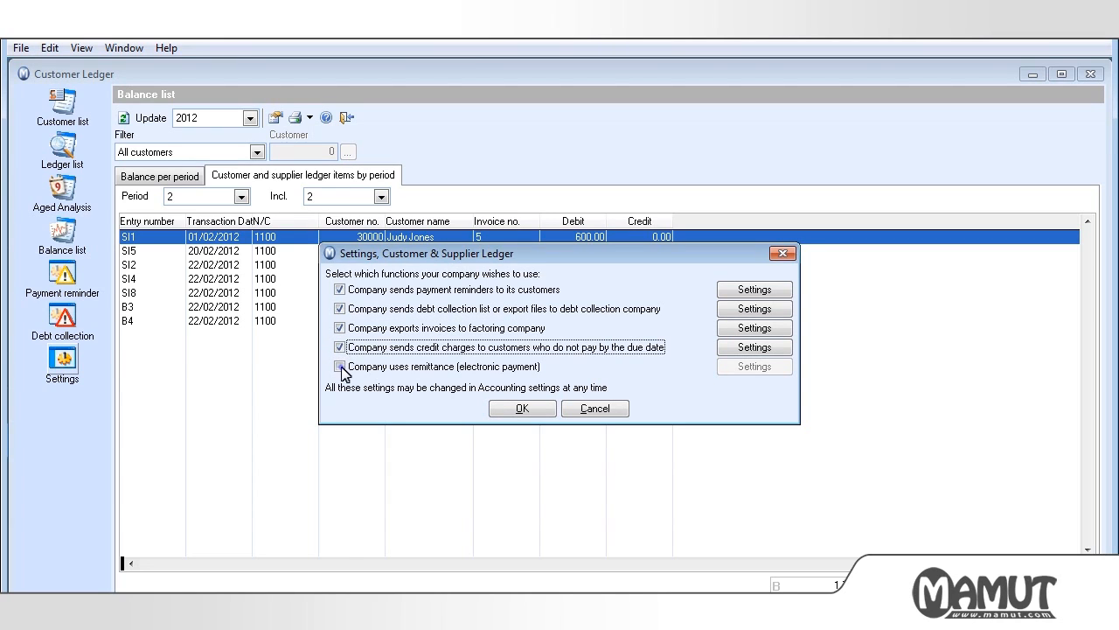
click(340, 366)
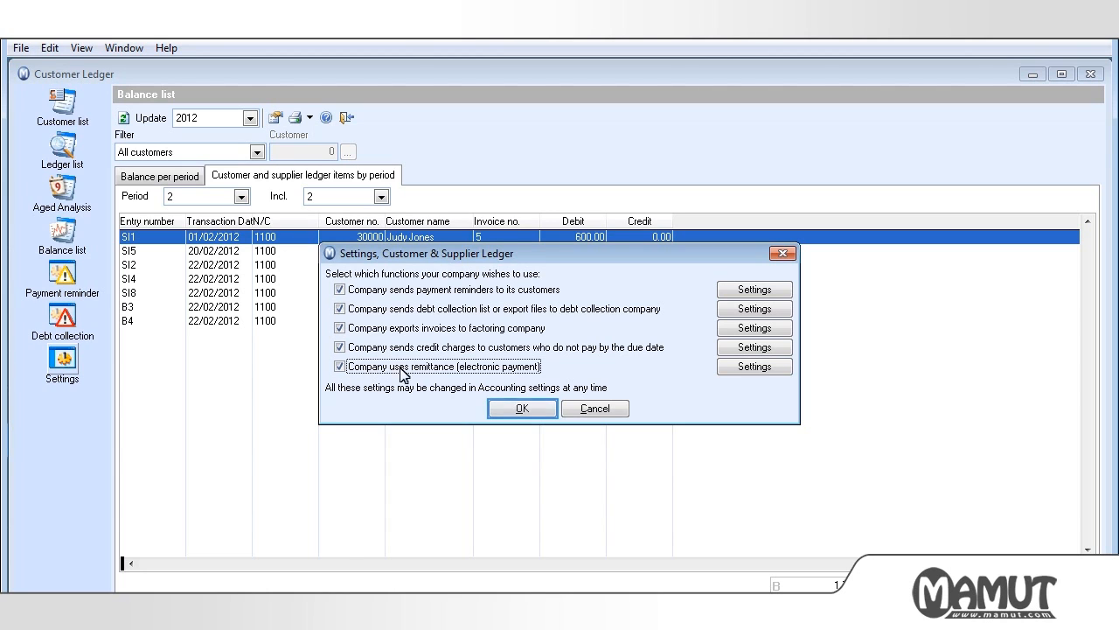
click(522, 409)
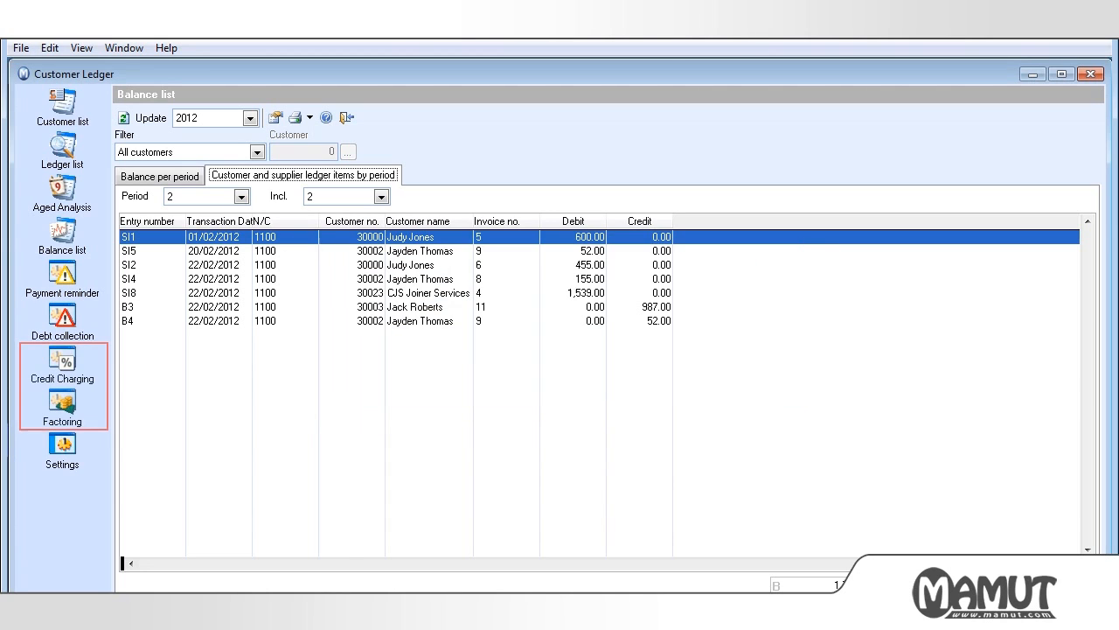